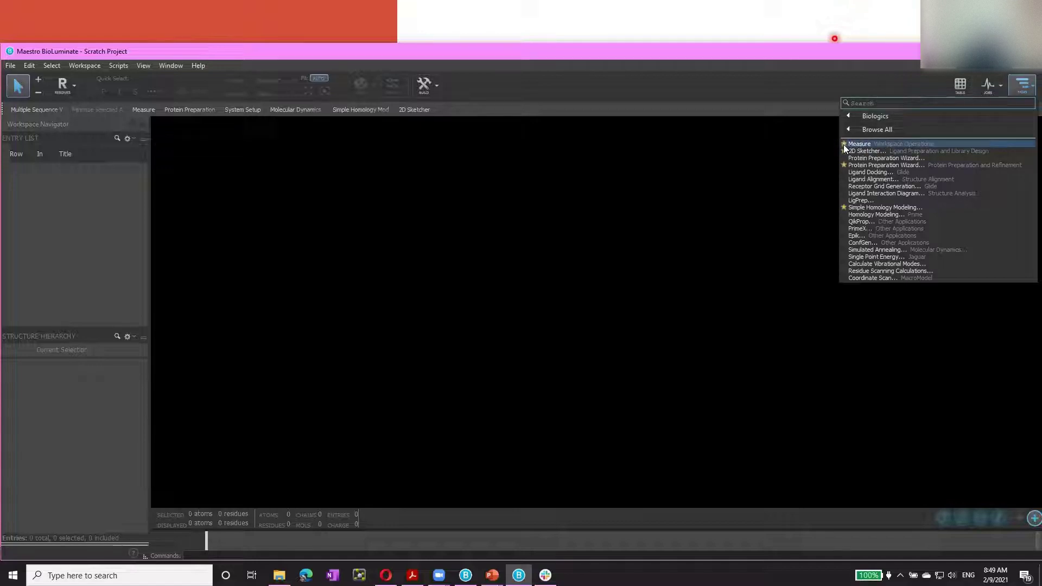
Remove the Measure tool from the favorites and add it back as a favorite
{"action": "left_click", "coordinate": [843, 145]}
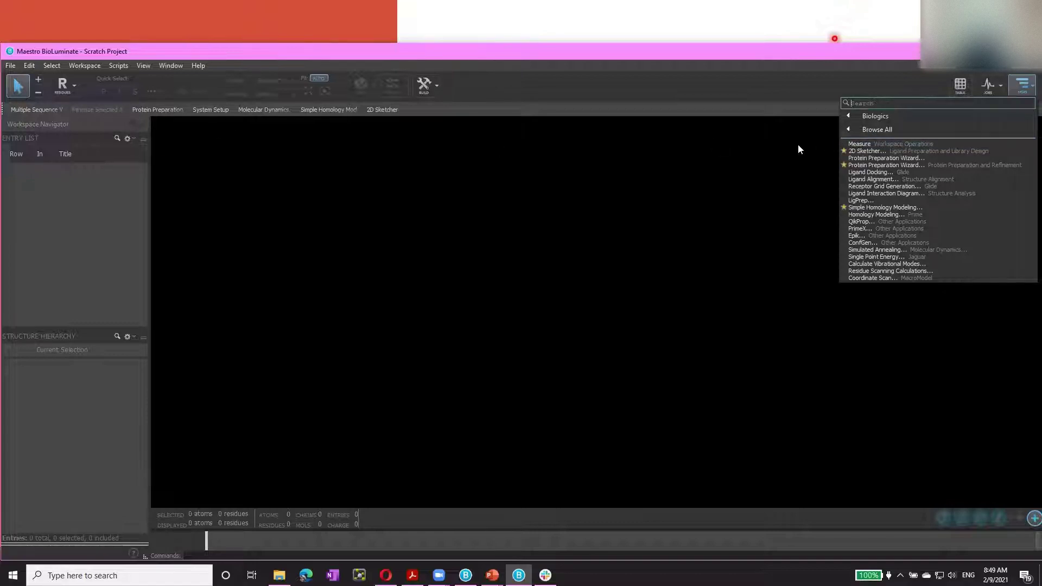
{"action": "left_click", "coordinate": [844, 144]}
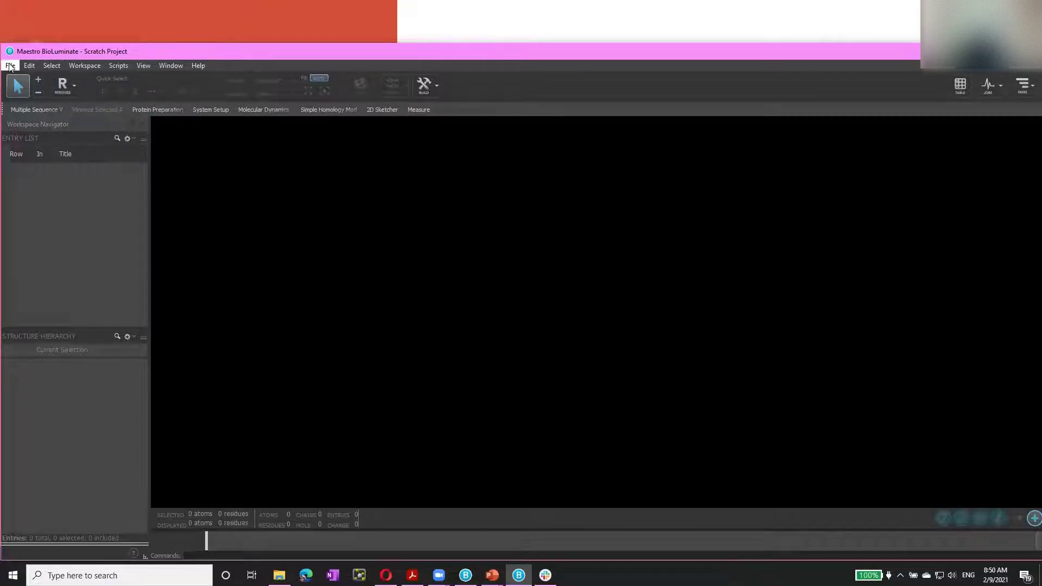
Download and import the structure with PDB ID 2MLR
{"action": "left_click", "coordinate": [10, 66]}
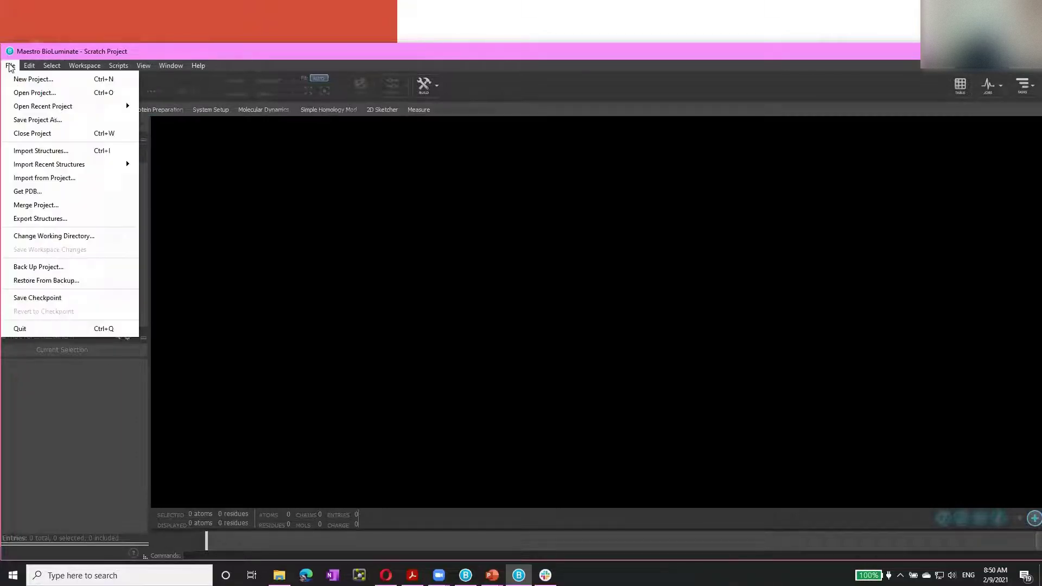
{"action": "left_click", "coordinate": [26, 192]}
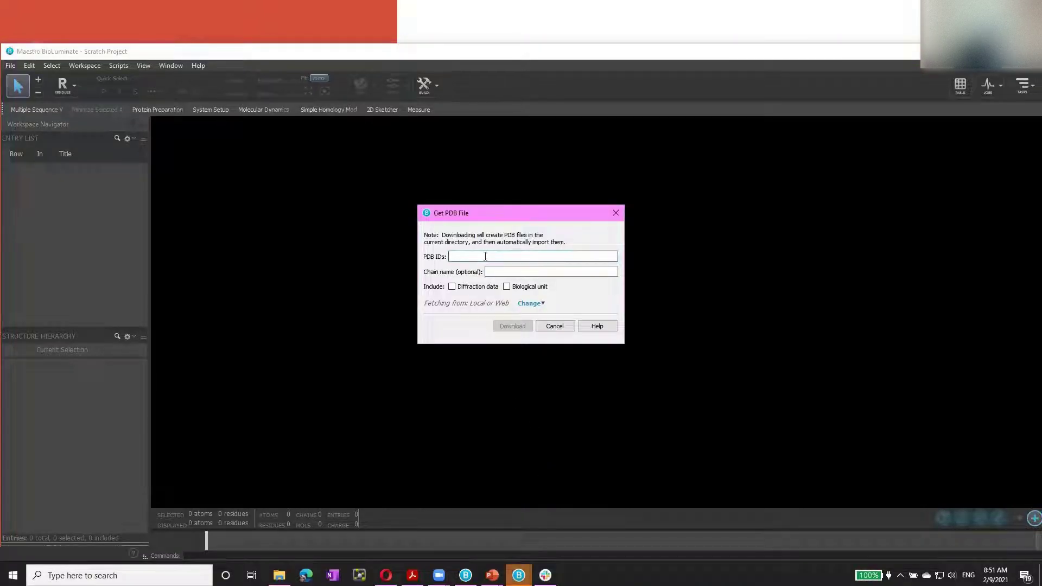
{"action": "type", "text": "2MLR"}
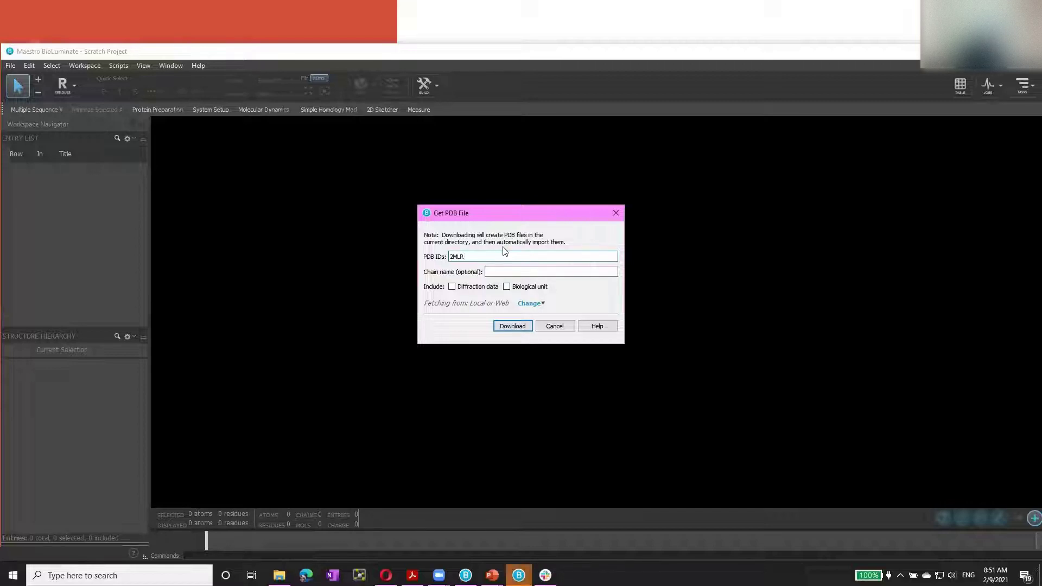
{"action": "left_click", "coordinate": [517, 327]}
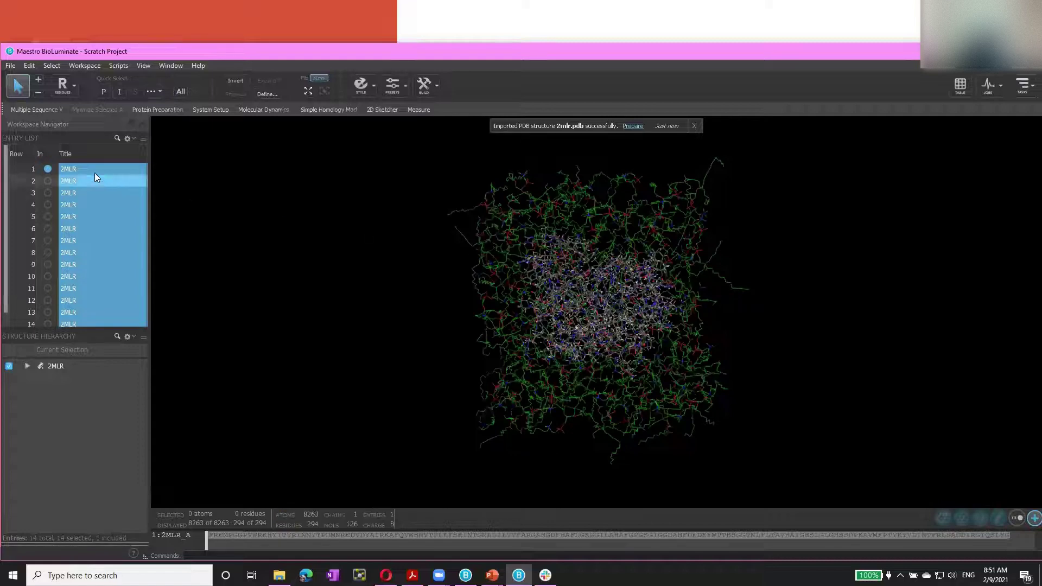
Delete the 2MLR entries in rows 2 to 14, keeping only the first entry
{"action": "scroll", "coordinate": [106, 278], "scroll_direction": "down", "scroll_amount": 1}
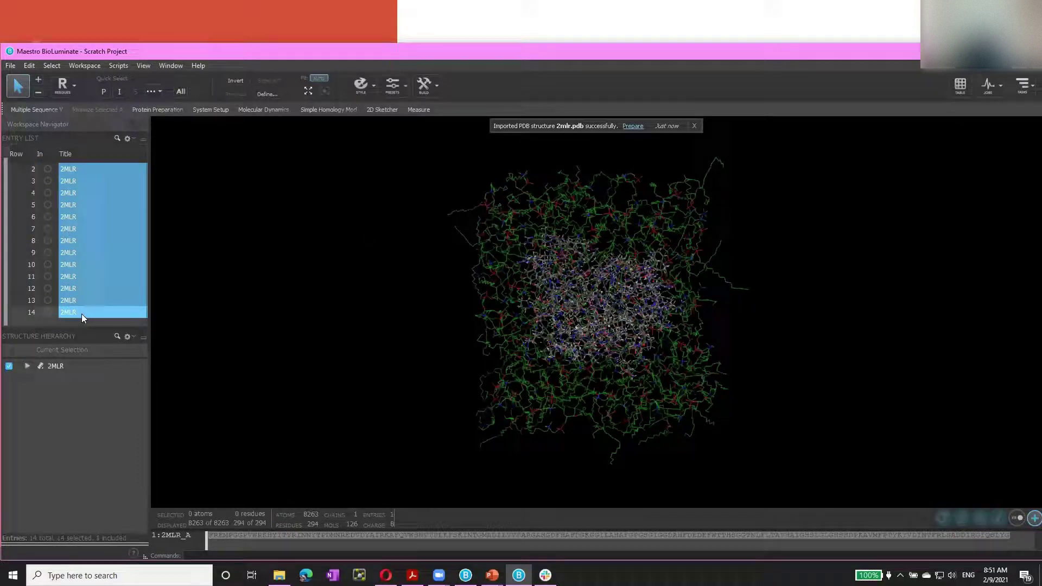
{"action": "scroll", "coordinate": [82, 312], "scroll_direction": "up", "scroll_amount": 1}
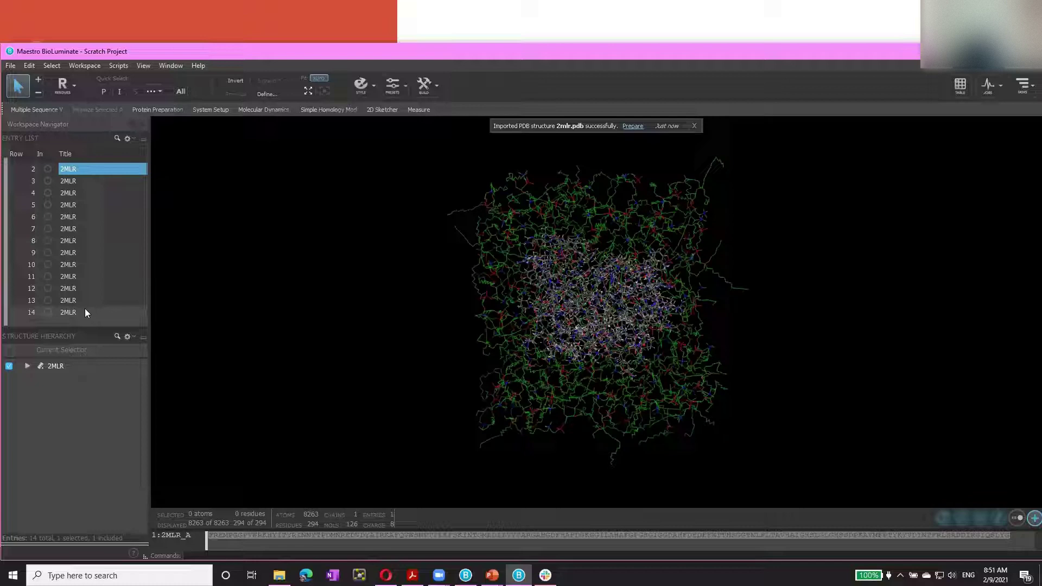
{"action": "left_click", "coordinate": [92, 311], "text": "shift"}
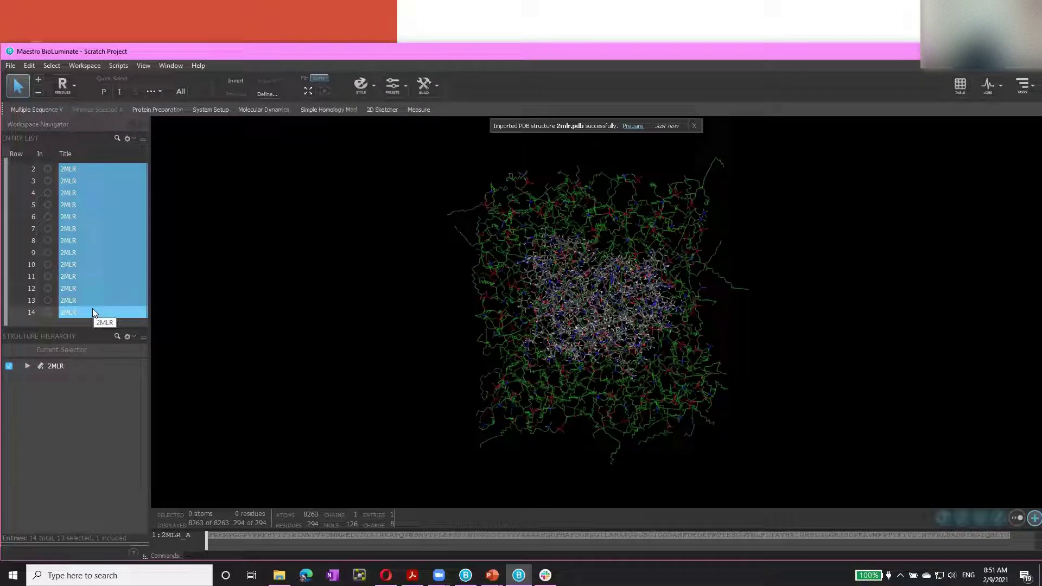
{"action": "scroll", "coordinate": [87, 198], "scroll_direction": "up", "scroll_amount": 1}
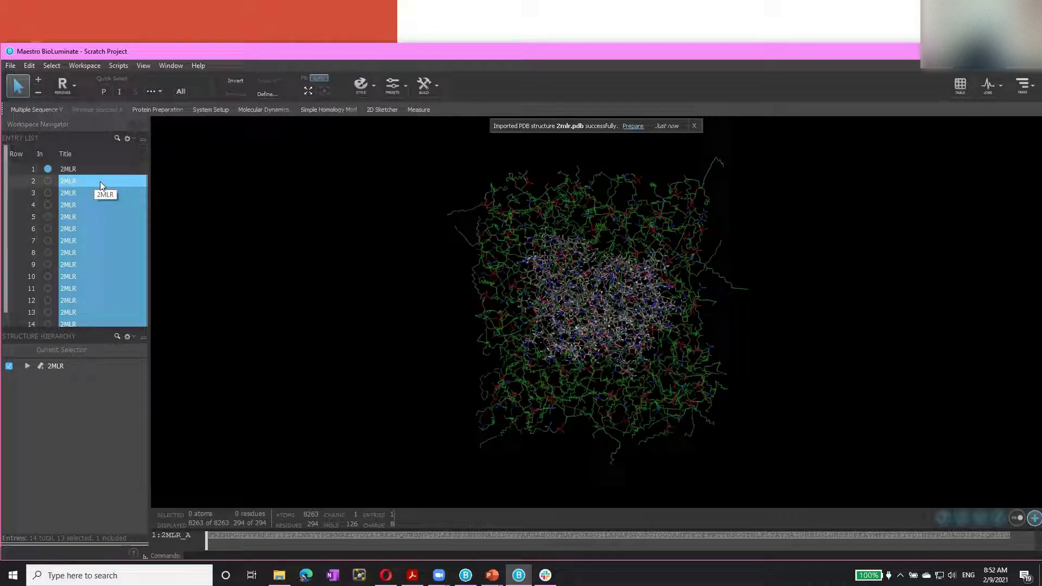
{"action": "scroll", "coordinate": [90, 299], "scroll_direction": "down", "scroll_amount": 1}
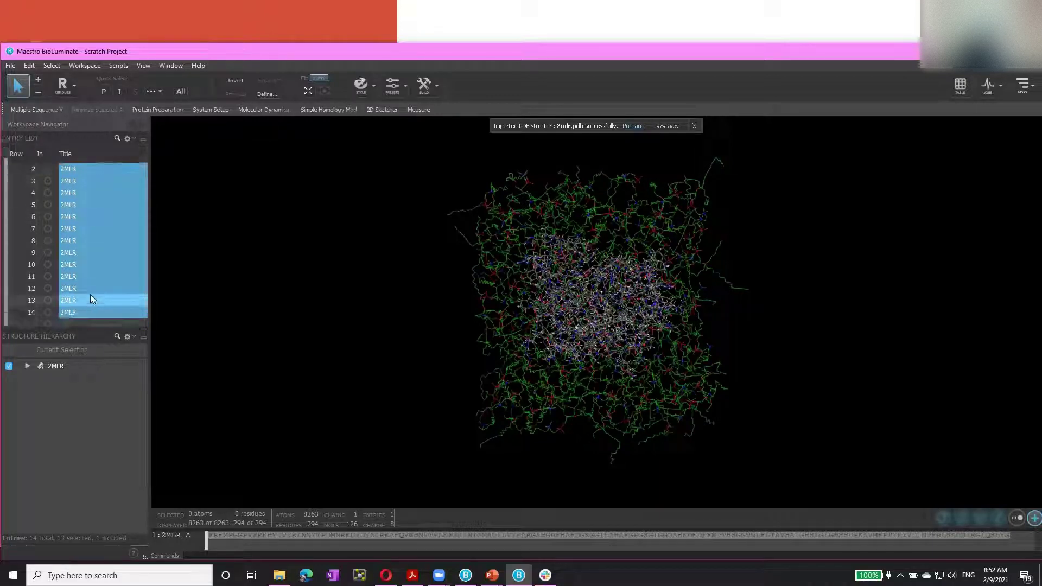
{"action": "right_click", "coordinate": [102, 191]}
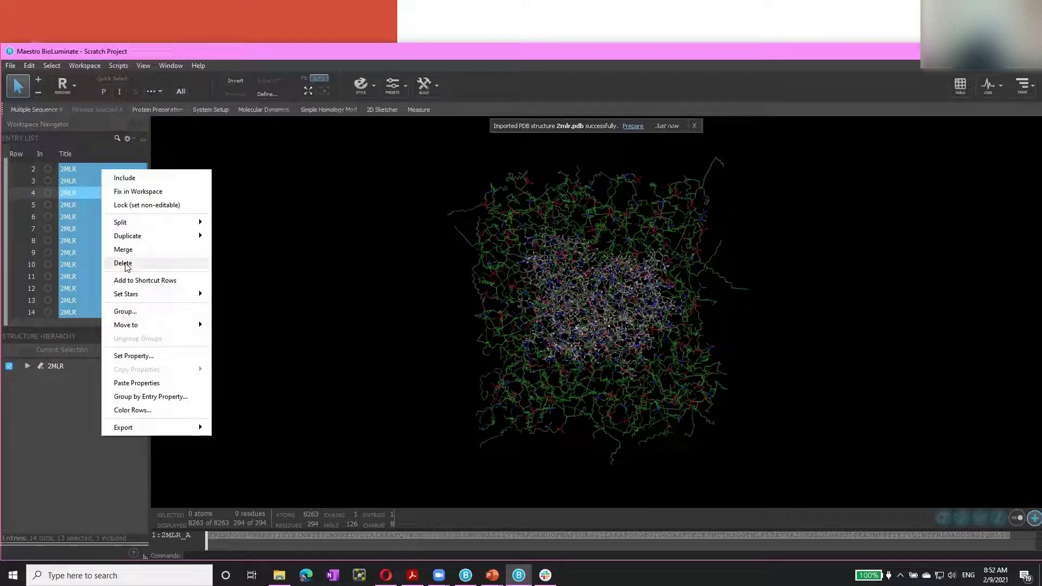
{"action": "left_click", "coordinate": [125, 264]}
{"action": "left_click", "coordinate": [537, 329]}
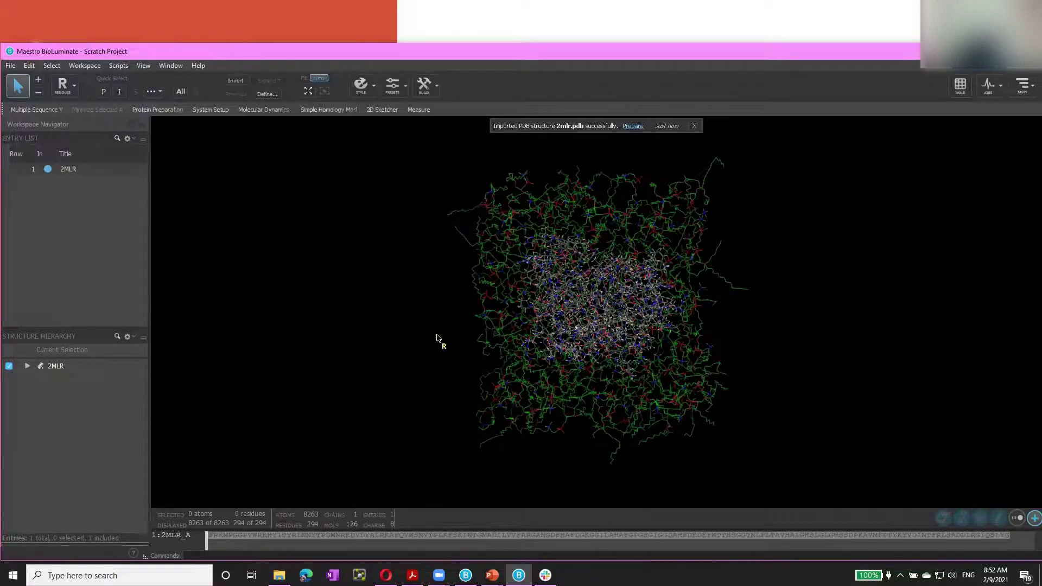
Review the 2MLR entry's properties in the project table, narrowing the Title column and widening the PDB TITLE column, and close the table
{"action": "middle_click_drag", "start_coordinate": [437, 342], "coordinate": [484, 316]}
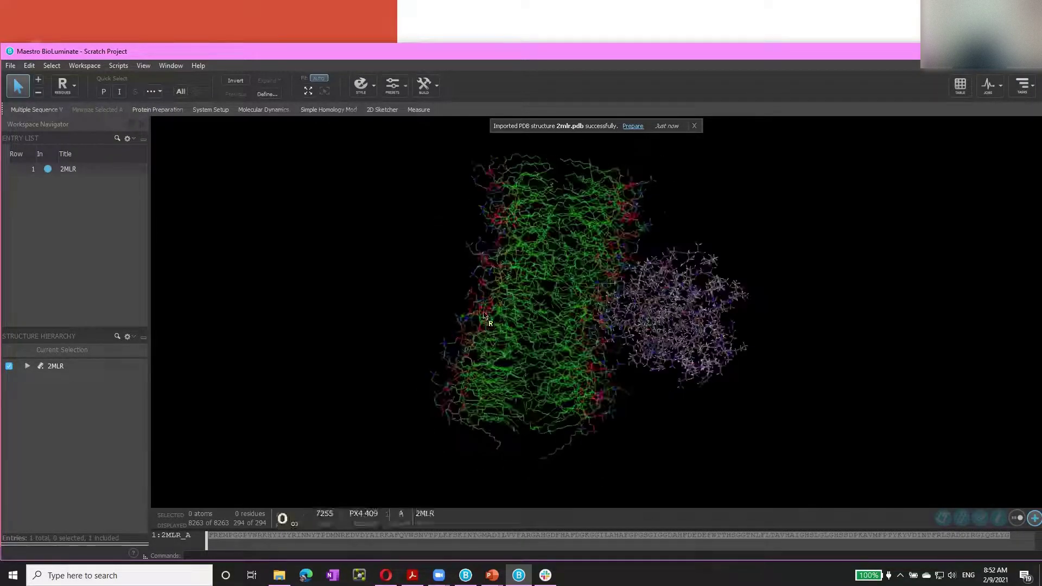
{"action": "left_click", "coordinate": [958, 87]}
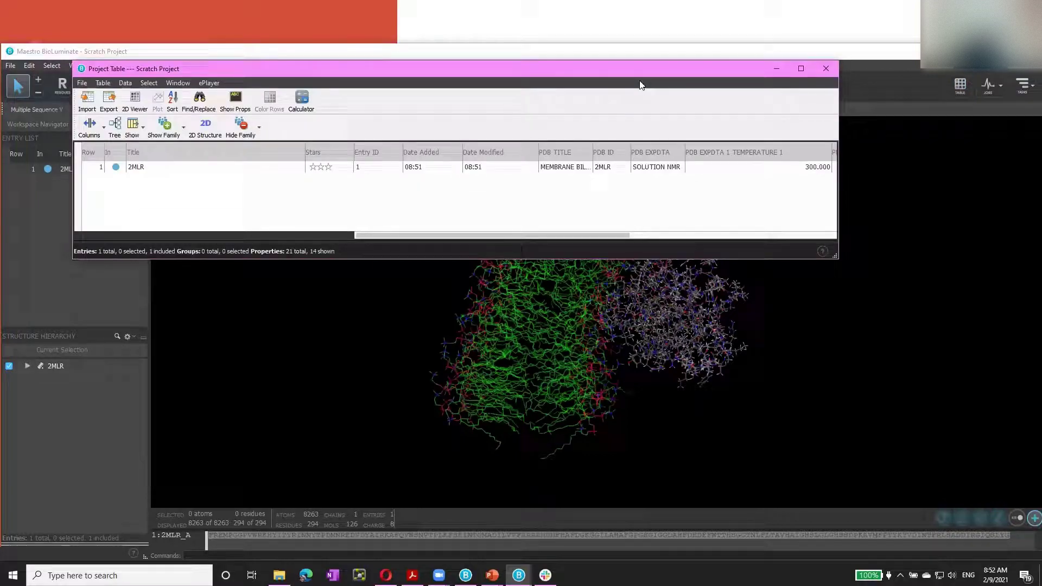
{"action": "left_click_drag", "start_coordinate": [641, 70], "coordinate": [648, 82]}
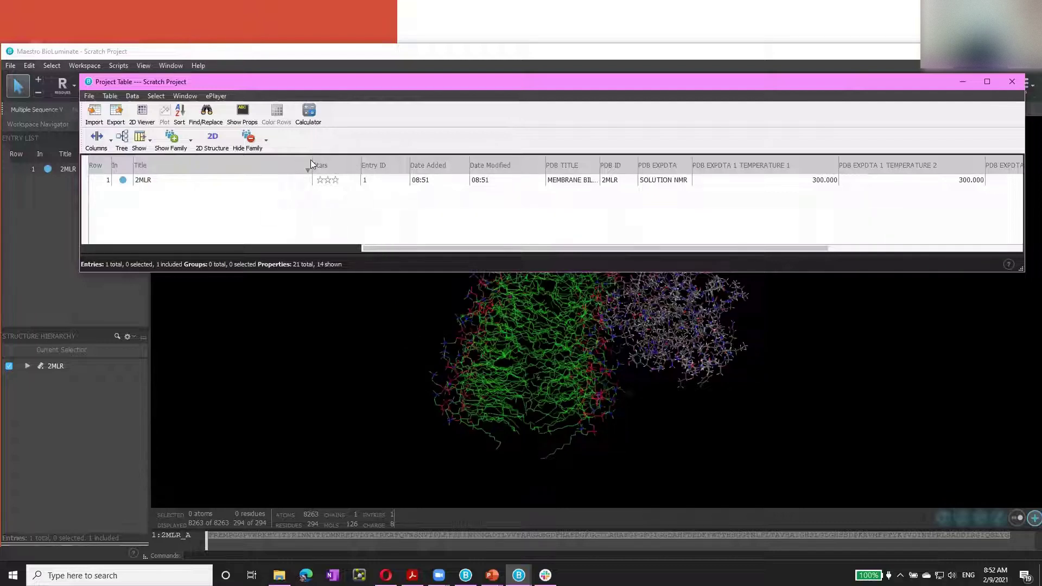
{"action": "left_click_drag", "start_coordinate": [310, 160], "coordinate": [157, 163]}
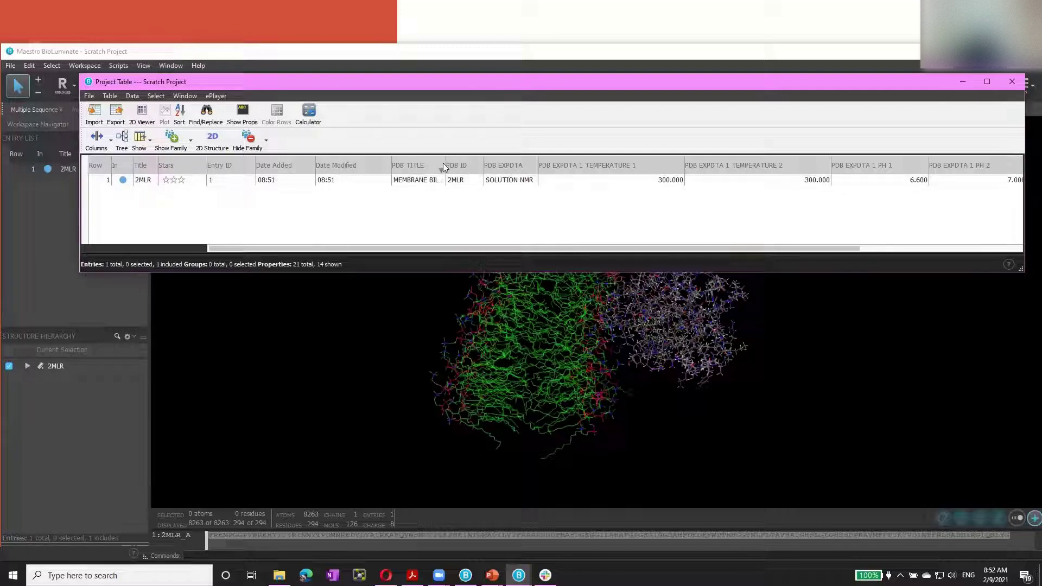
{"action": "left_click_drag", "start_coordinate": [445, 165], "coordinate": [462, 186]}
{"action": "left_click_drag", "start_coordinate": [351, 250], "coordinate": [293, 253]}
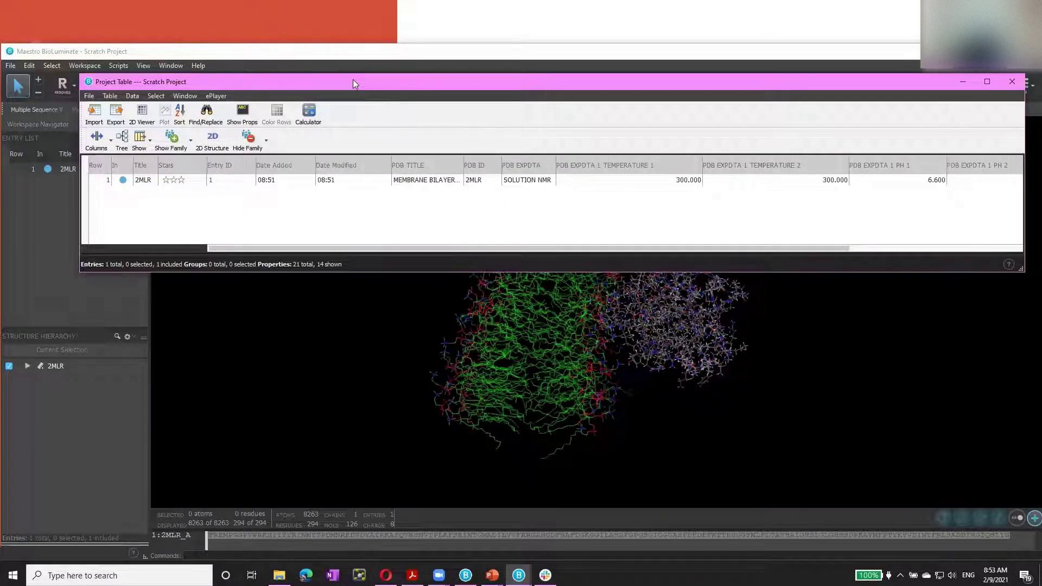
{"action": "left_click_drag", "start_coordinate": [353, 81], "coordinate": [302, 93]}
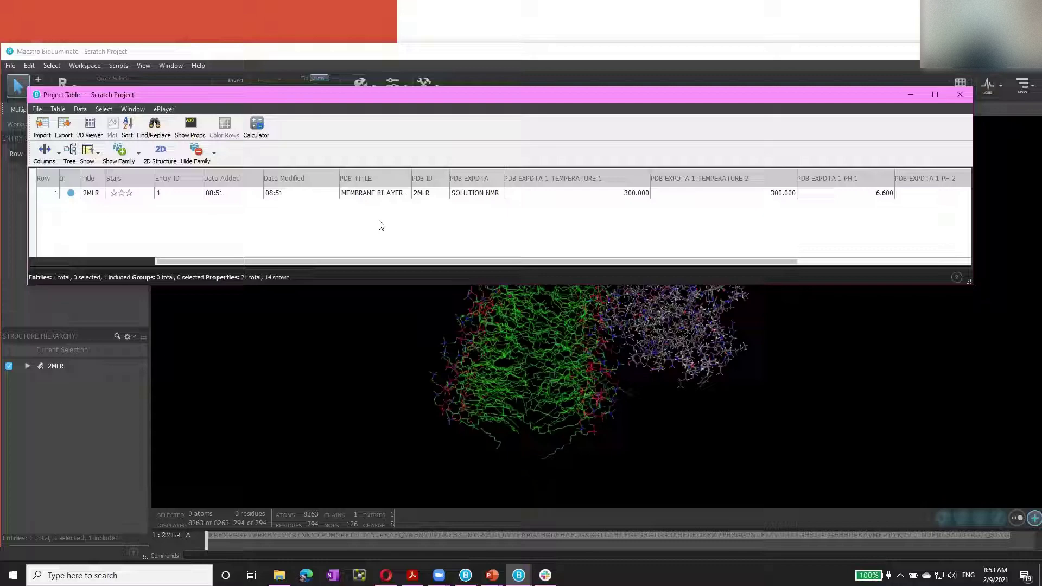
{"action": "left_click_drag", "start_coordinate": [384, 96], "coordinate": [386, 143]}
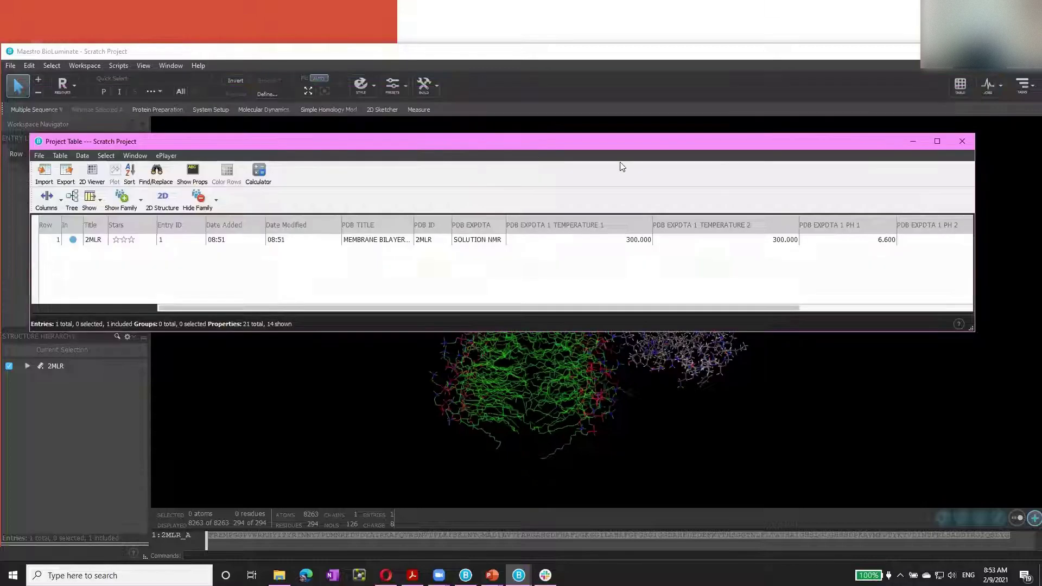
{"action": "left_click", "coordinate": [962, 141]}
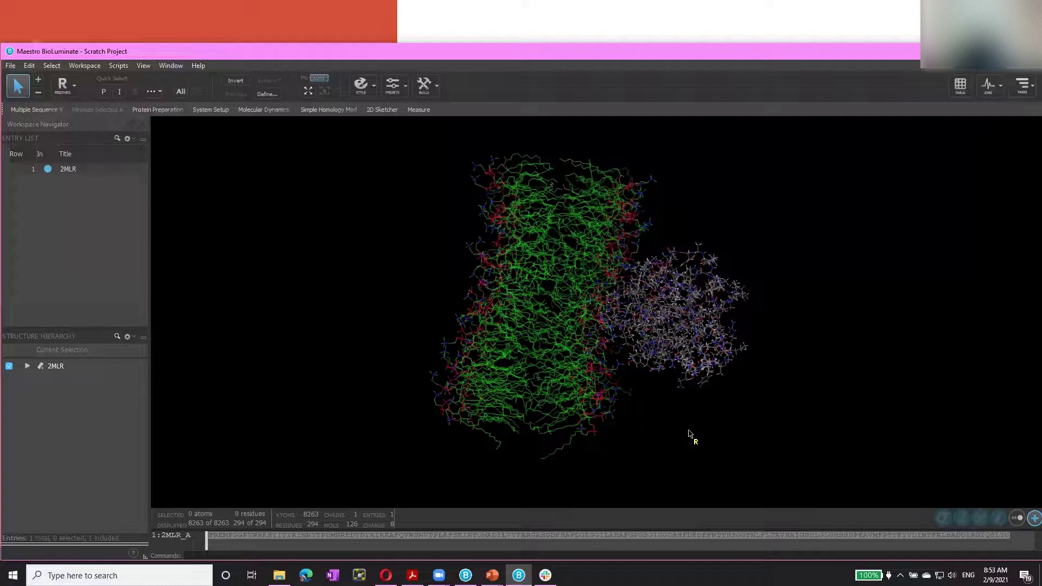
Apply the Ligand Sites Cartoon preset to the 2MLR structure in the workspace
{"action": "mouse_move", "coordinate": [689, 434]}
{"action": "middle_mouse_down"}
{"action": "mouse_move", "coordinate": [686, 414]}
{"action": "mouse_move", "coordinate": [693, 440]}
{"action": "middle_mouse_up"}
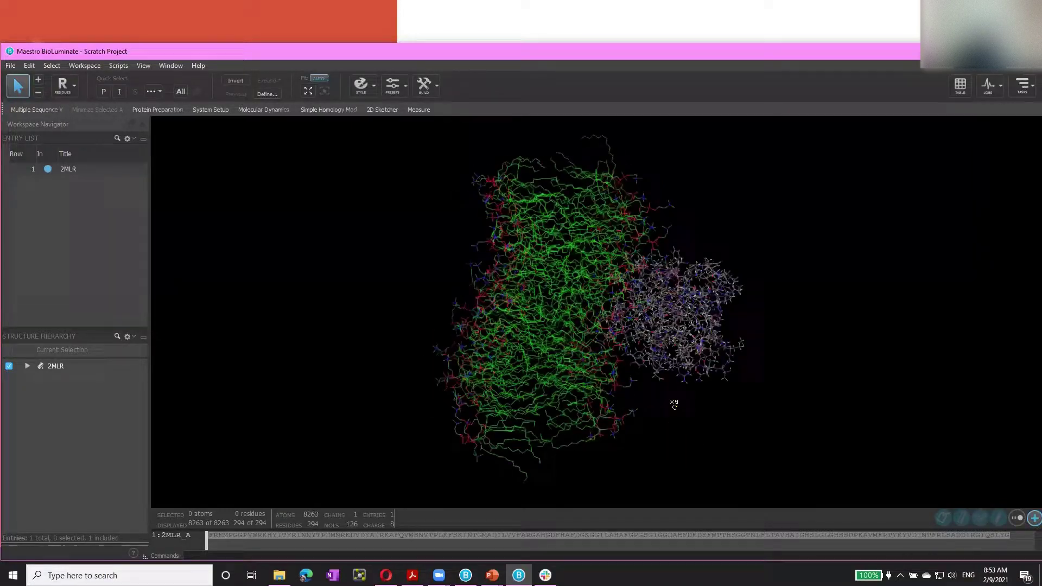
{"action": "middle_click_drag", "start_coordinate": [674, 404], "coordinate": [645, 380]}
{"action": "middle_click_drag", "start_coordinate": [732, 425], "coordinate": [557, 274]}
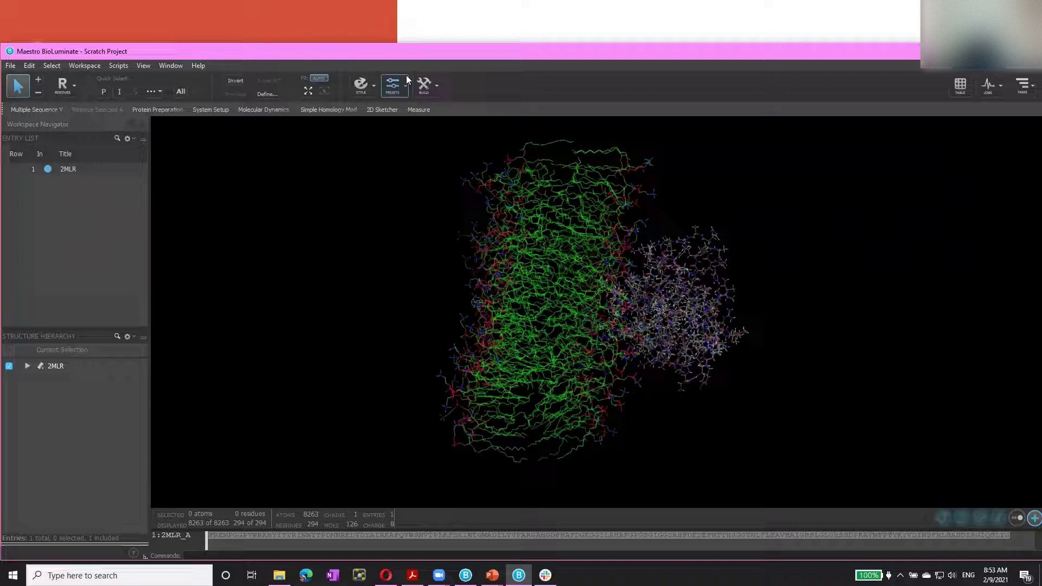
{"action": "left_click", "coordinate": [402, 91]}
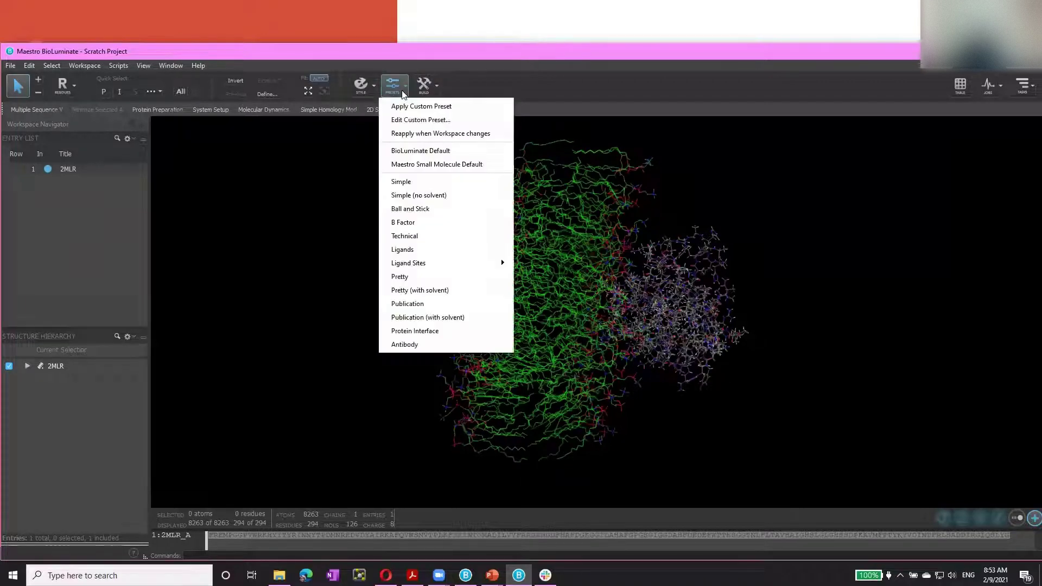
{"action": "mouse_move", "coordinate": [446, 266]}
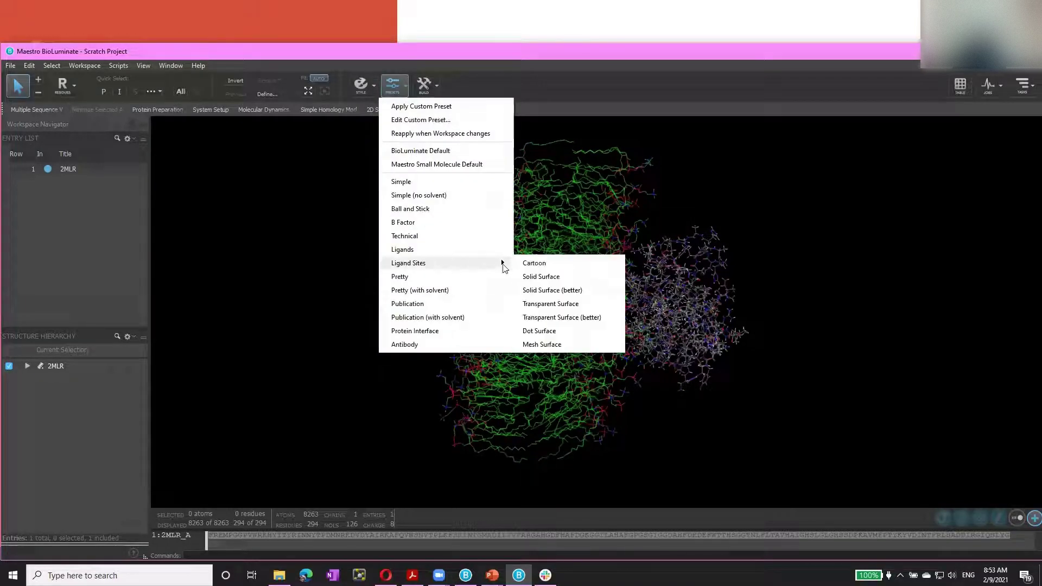
{"action": "left_click", "coordinate": [547, 265]}
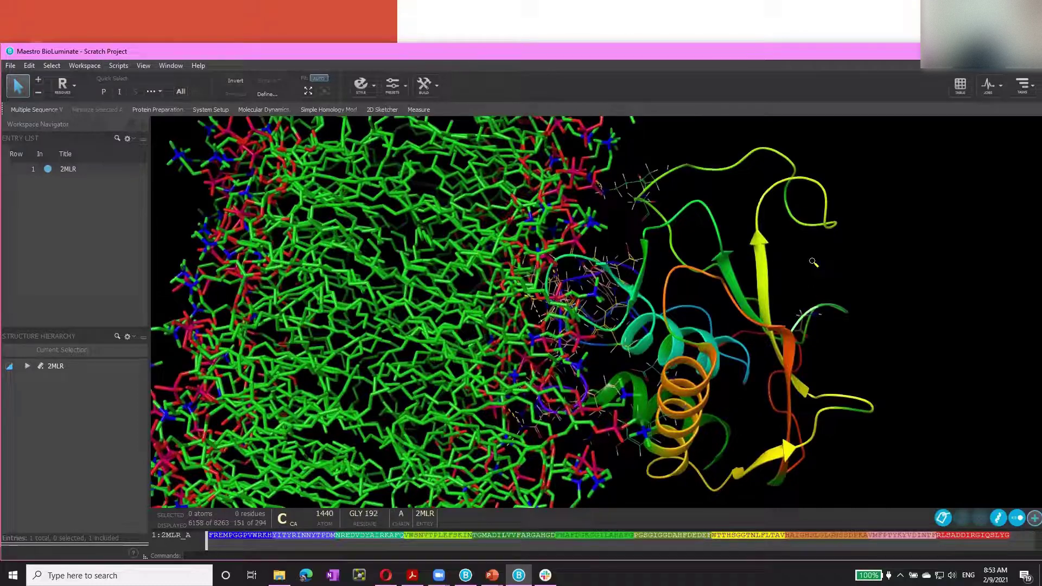
Try to select the lipid bilayer of 2MLR with the predefined Membranes object set
{"action": "scroll", "coordinate": [800, 314], "scroll_direction": "up", "scroll_amount": 1}
{"action": "scroll", "coordinate": [770, 369], "scroll_direction": "down", "scroll_amount": 5}
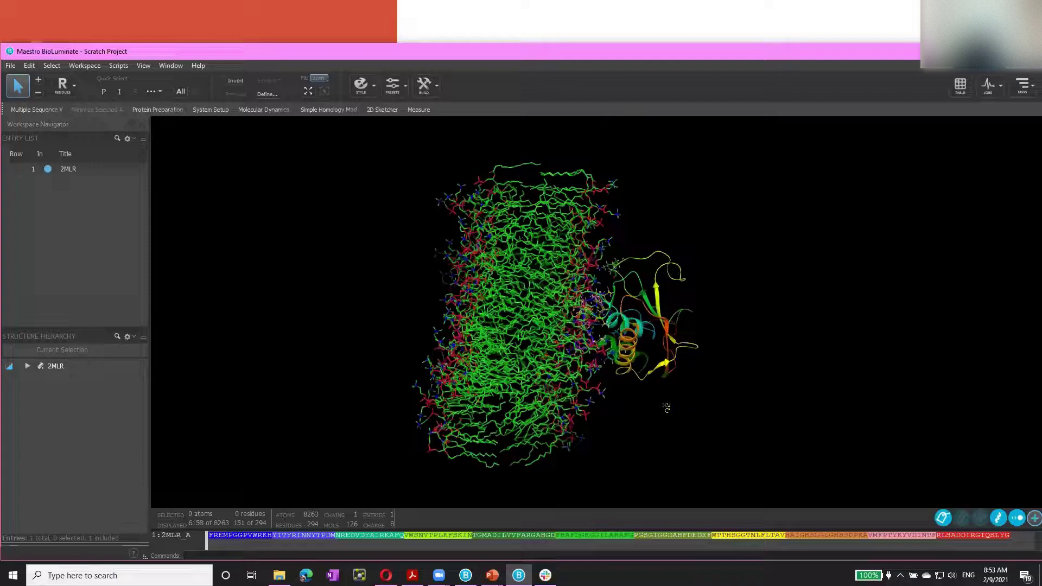
{"action": "mouse_move", "coordinate": [667, 400]}
{"action": "middle_mouse_down"}
{"action": "mouse_move", "coordinate": [663, 368]}
{"action": "mouse_move", "coordinate": [667, 405]}
{"action": "middle_mouse_up"}
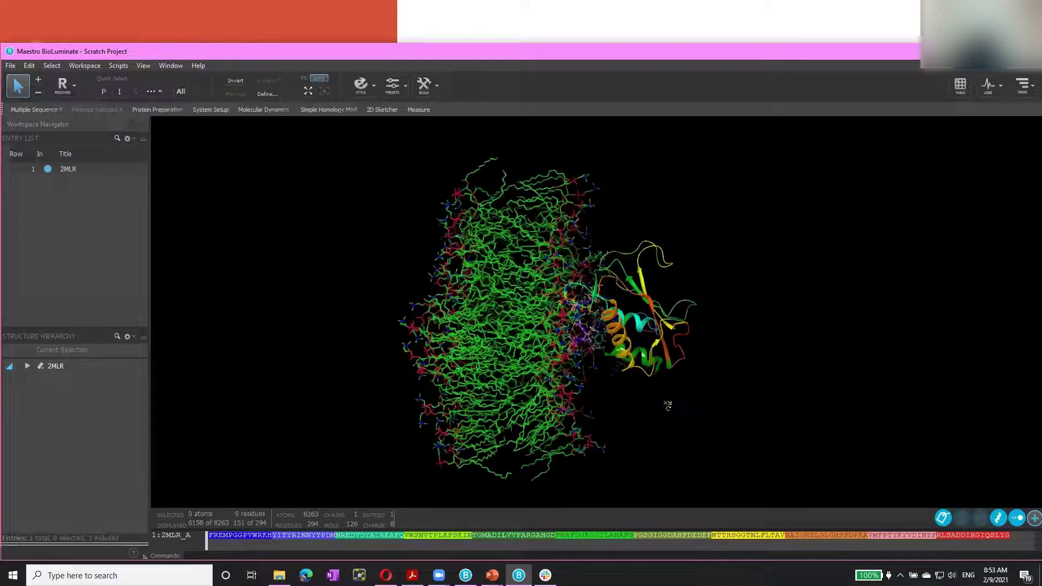
{"action": "left_click", "coordinate": [153, 91]}
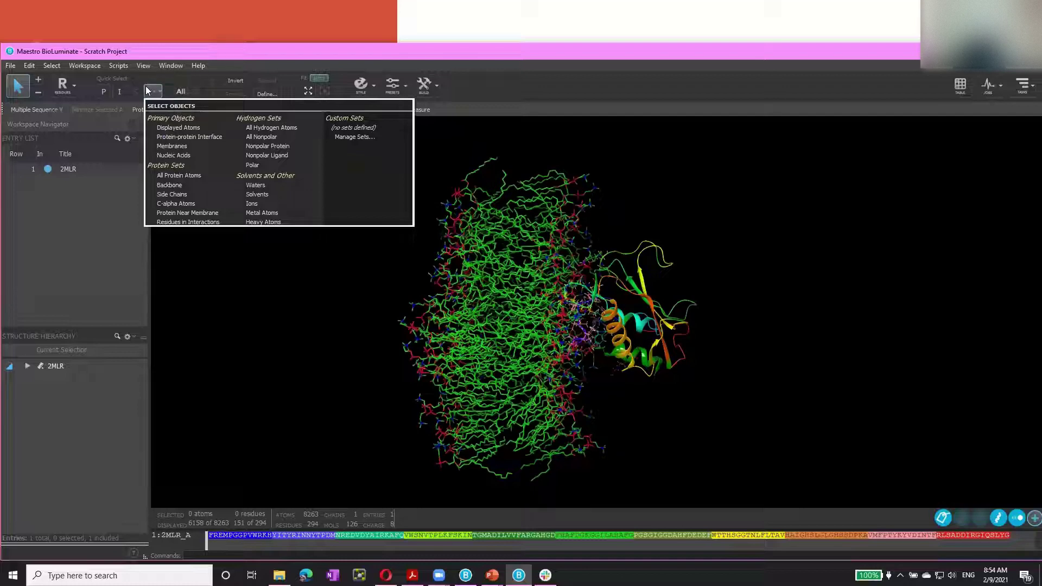
{"action": "left_click", "coordinate": [173, 146]}
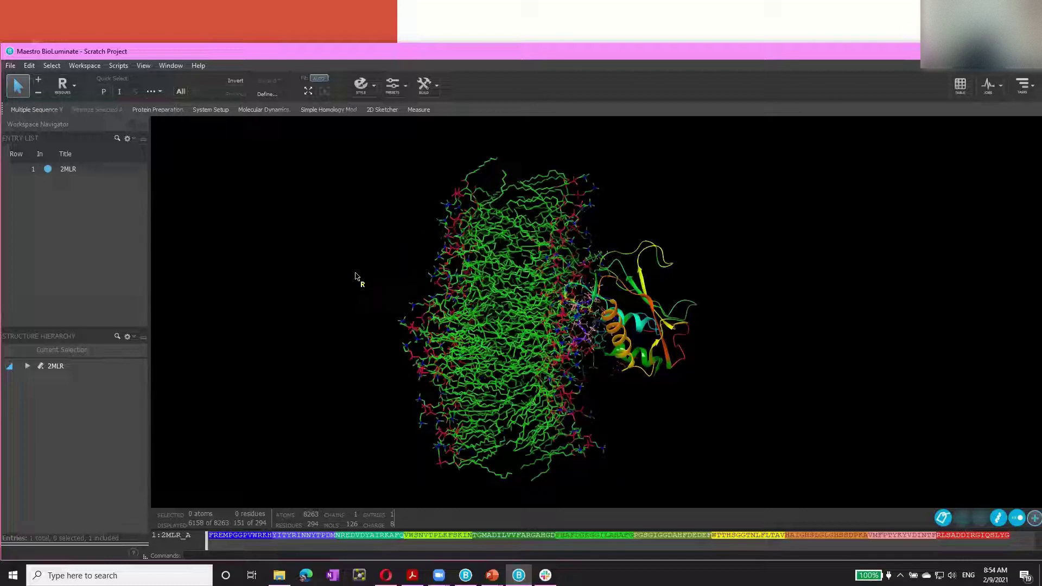
{"action": "middle_click_drag", "start_coordinate": [365, 277], "coordinate": [394, 274]}
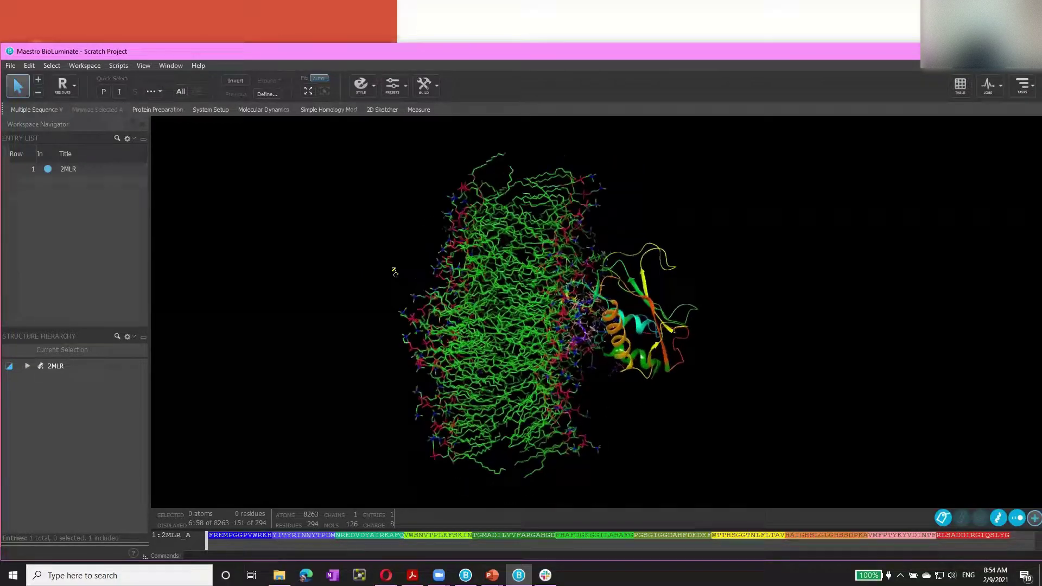
{"action": "left_click", "coordinate": [154, 91]}
{"action": "left_click", "coordinate": [171, 145]}
Expand 2MLR in the structure hierarchy down to the Other group and the residues of protein Chain A
{"action": "mouse_move", "coordinate": [732, 318]}
{"action": "middle_mouse_down"}
{"action": "mouse_move", "coordinate": [758, 320]}
{"action": "mouse_move", "coordinate": [724, 331]}
{"action": "middle_mouse_up"}
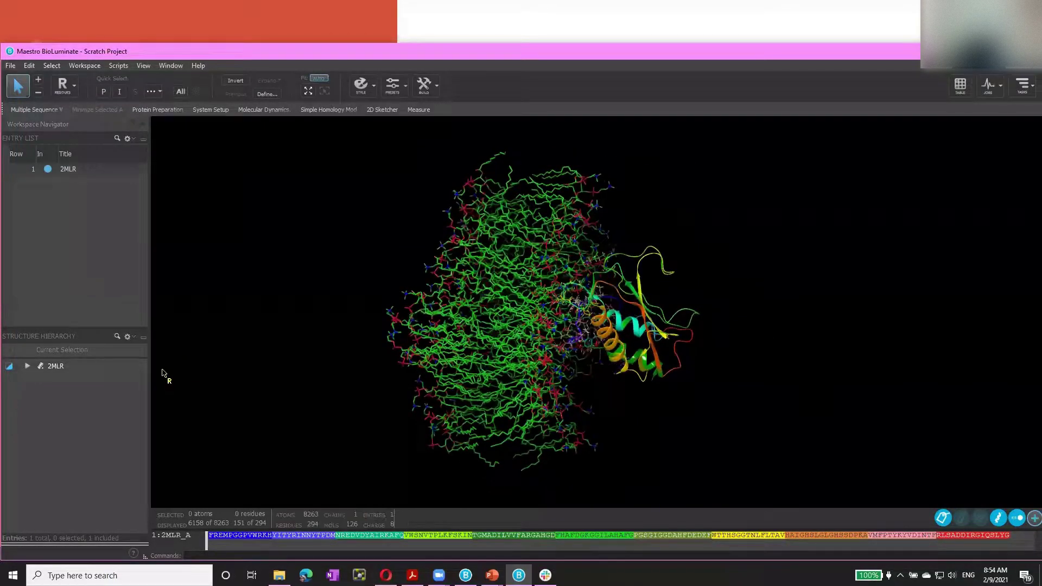
{"action": "left_click", "coordinate": [27, 366]}
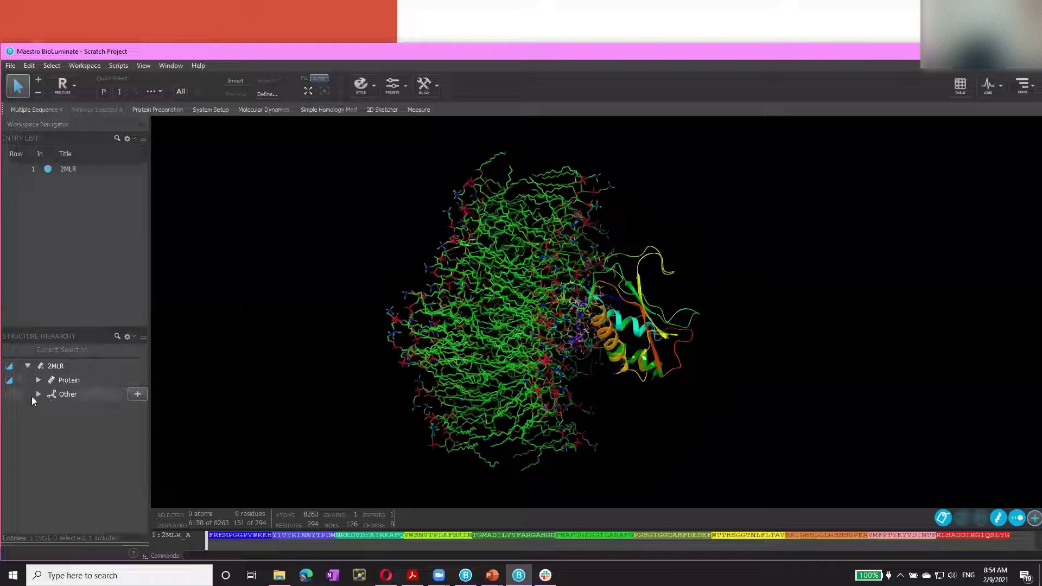
{"action": "left_click", "coordinate": [38, 380]}
{"action": "left_click", "coordinate": [37, 409]}
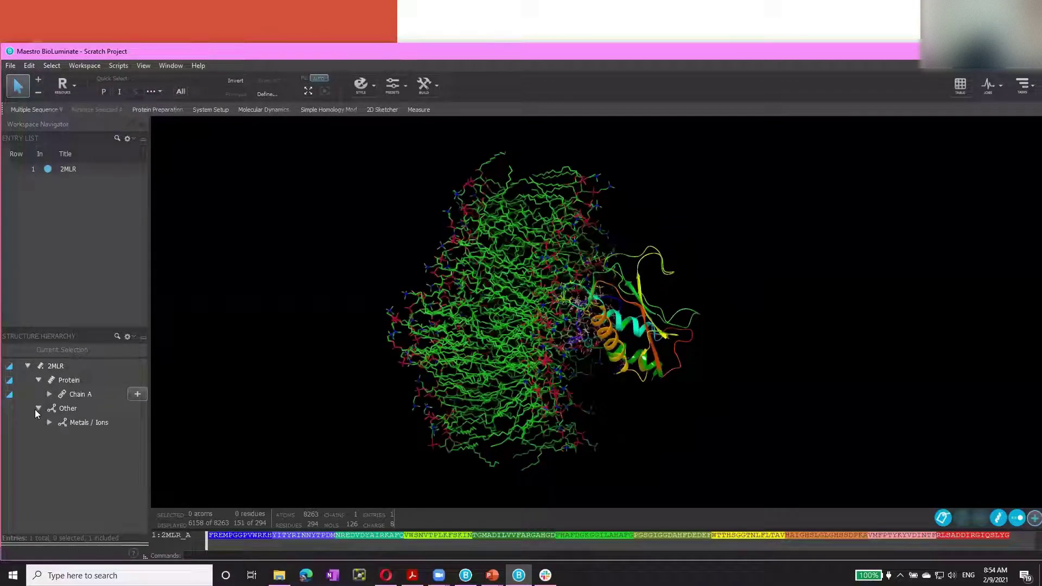
{"action": "left_click", "coordinate": [47, 394]}
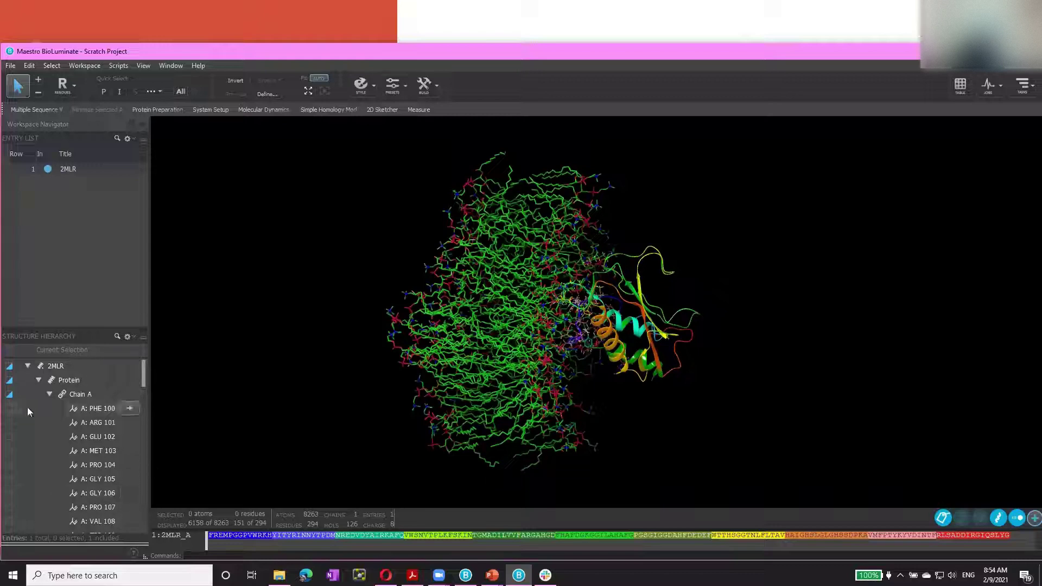
Check what the Protein and Other groups of 2MLR contain in the structure hierarchy, leaving Protein expanded and Other collapsed
{"action": "left_click", "coordinate": [39, 380]}
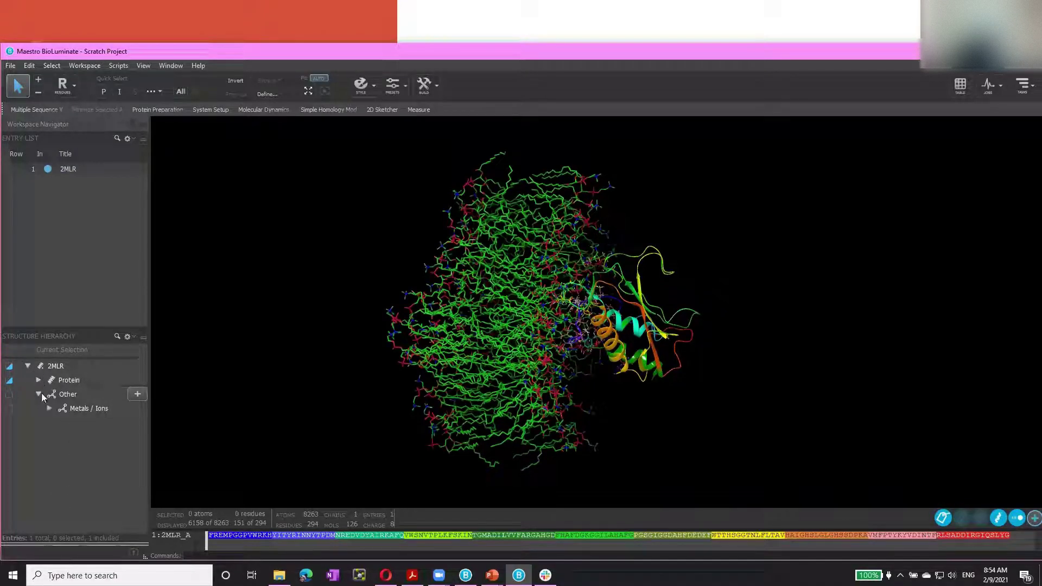
{"action": "left_click", "coordinate": [37, 395]}
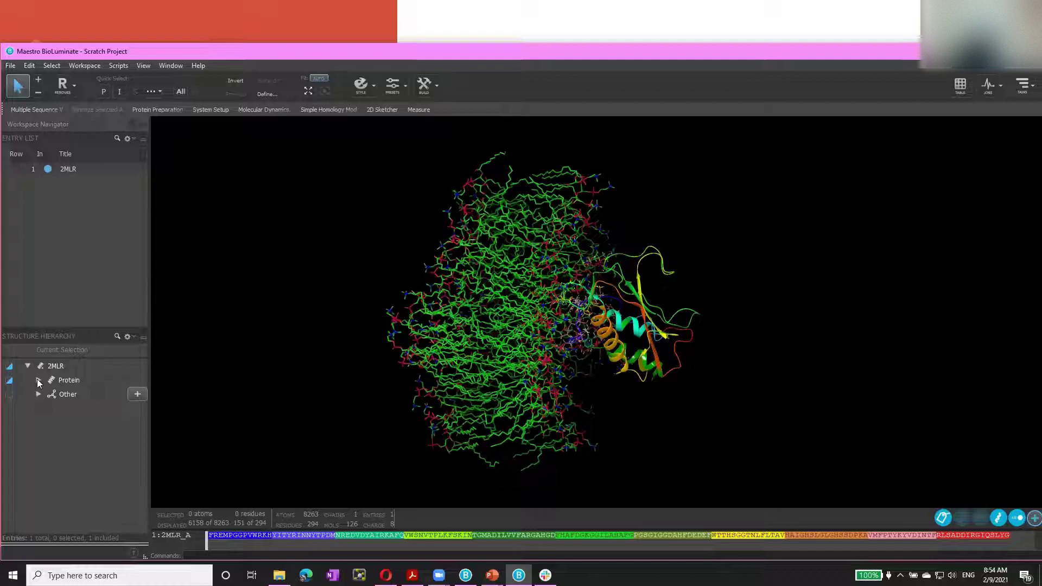
{"action": "left_click", "coordinate": [37, 380]}
{"action": "left_click", "coordinate": [38, 380]}
{"action": "left_click", "coordinate": [38, 395]}
{"action": "left_click", "coordinate": [37, 394]}
{"action": "left_click", "coordinate": [38, 380]}
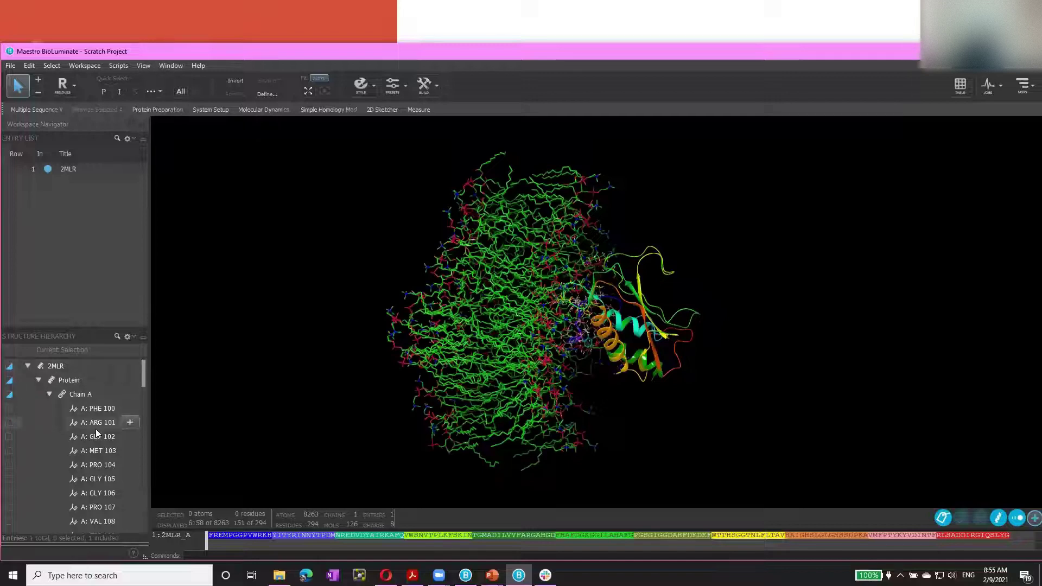
Select all the lipid residues of Chain A in the structure hierarchy, from PX4 306 through PX4 430
{"action": "left_click_drag", "start_coordinate": [143, 366], "coordinate": [142, 454]}
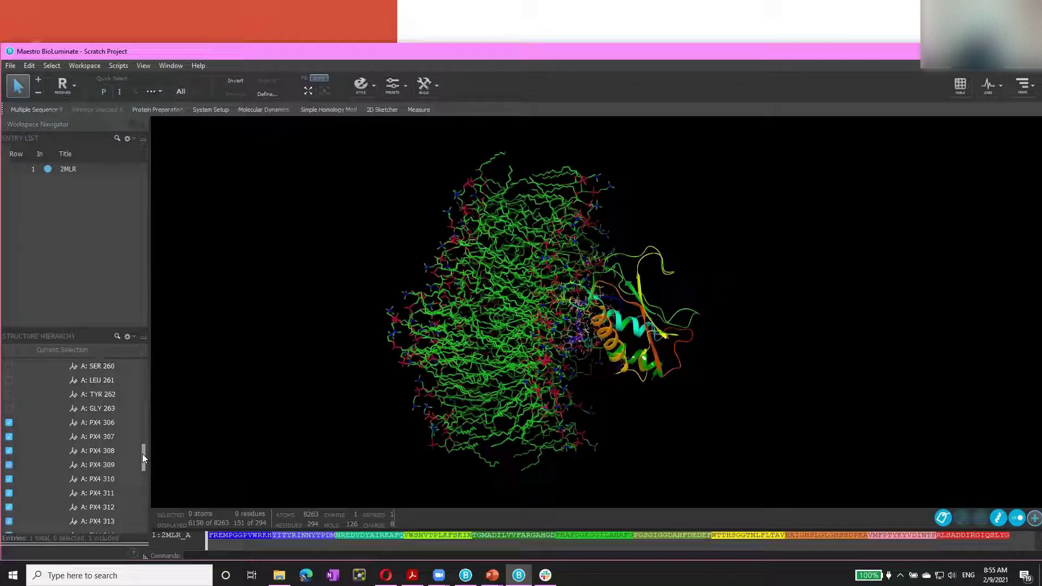
{"action": "left_click", "coordinate": [99, 422]}
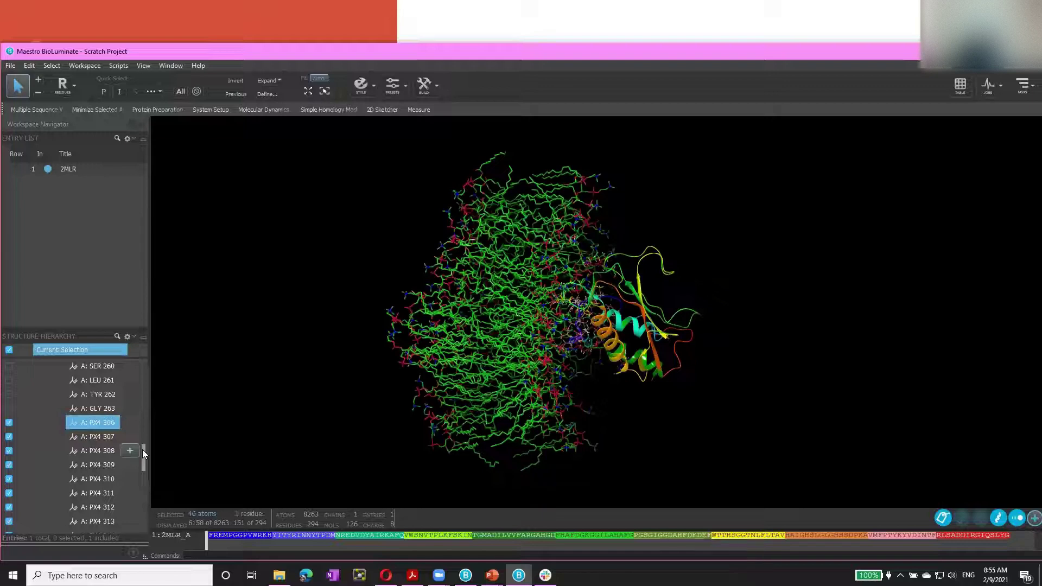
{"action": "left_click_drag", "start_coordinate": [142, 448], "coordinate": [143, 524]}
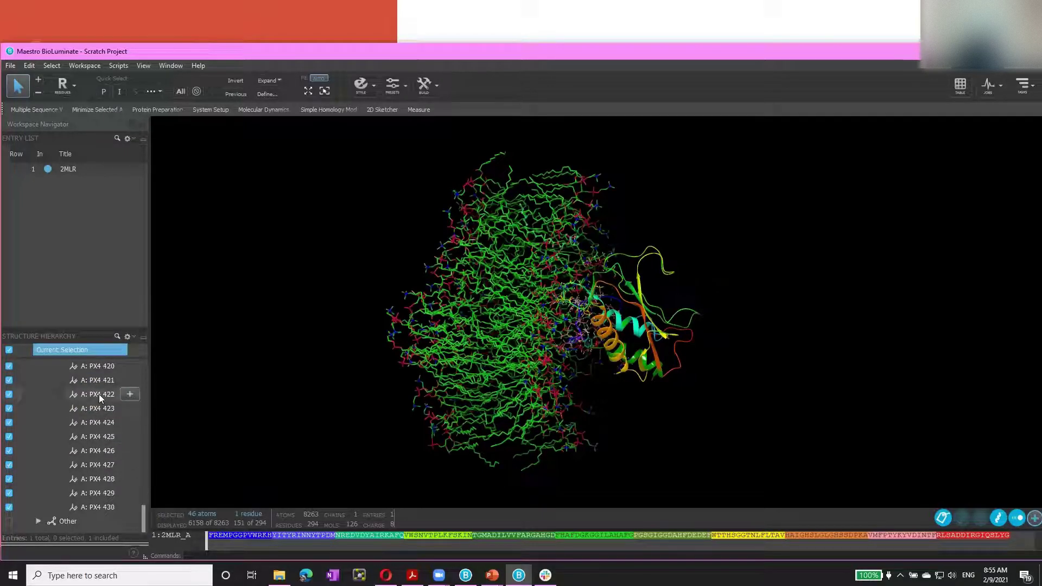
{"action": "left_click", "coordinate": [92, 505], "text": "shift"}
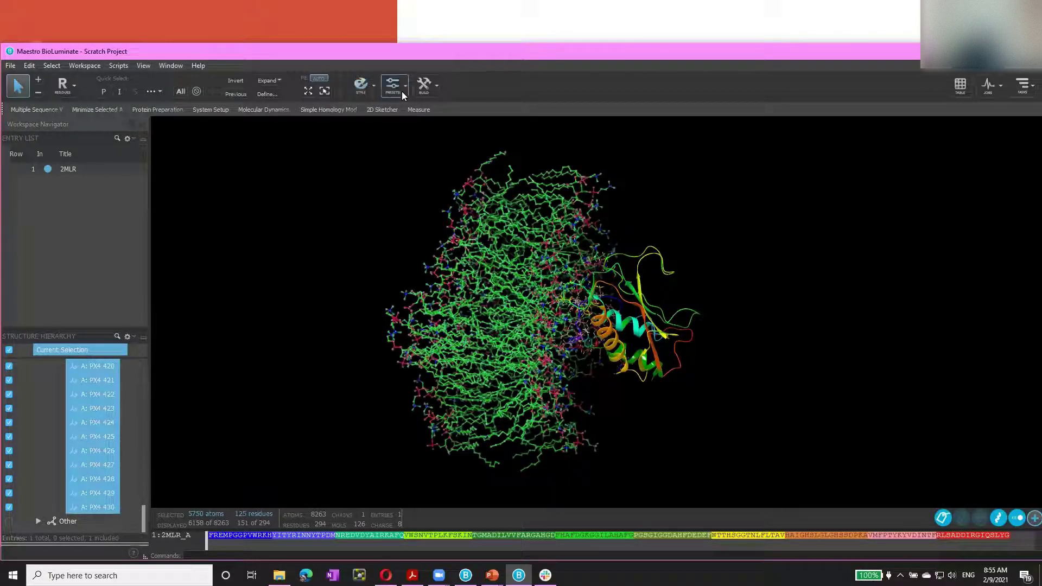
Color the carbons of the selected lipids yellow under the Element + Custom Ligand scheme and view the membrane from another angle
{"action": "left_click", "coordinate": [373, 92]}
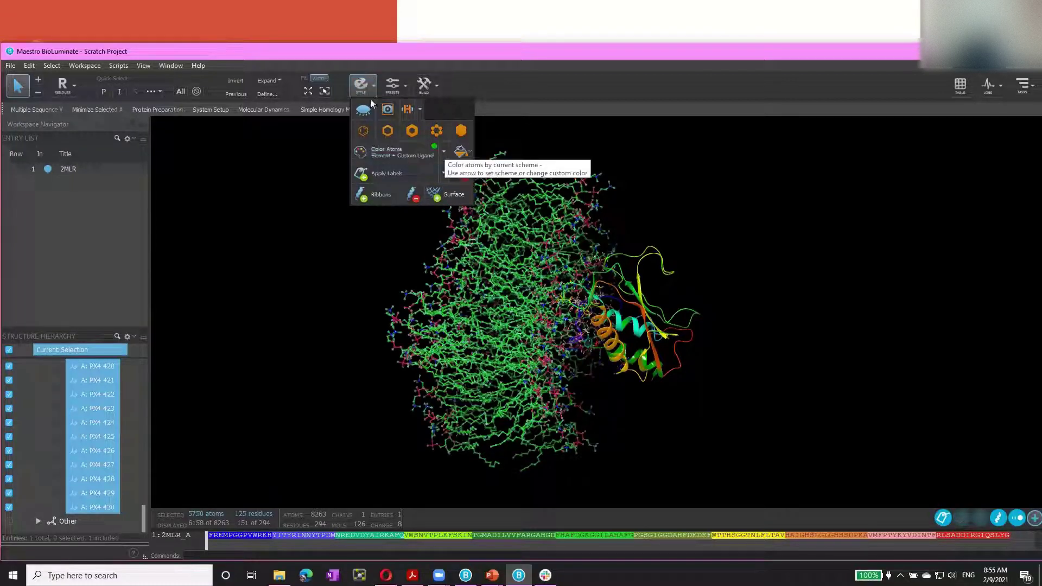
{"action": "left_click", "coordinate": [443, 151]}
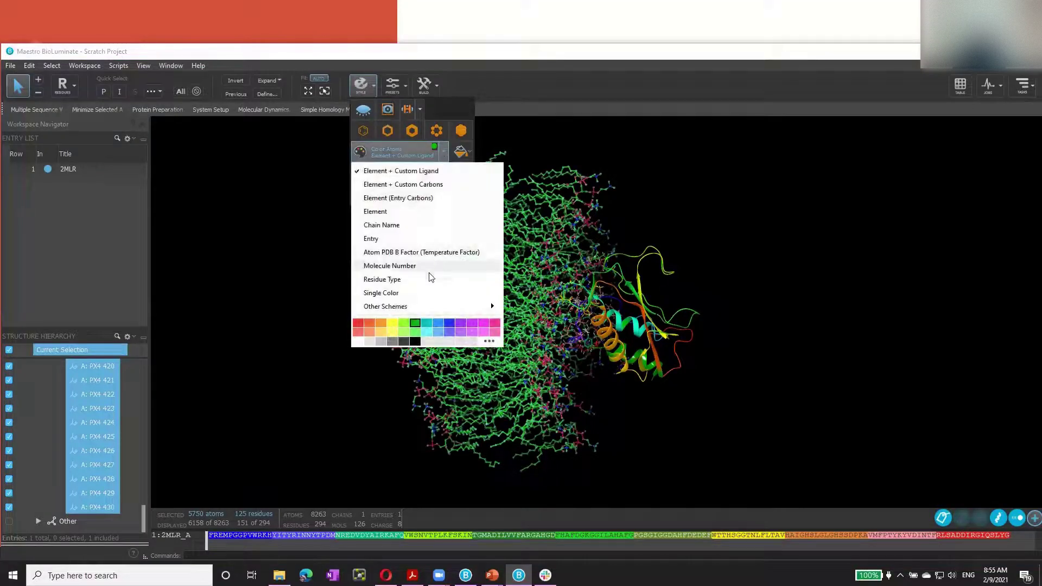
{"action": "left_click", "coordinate": [394, 326]}
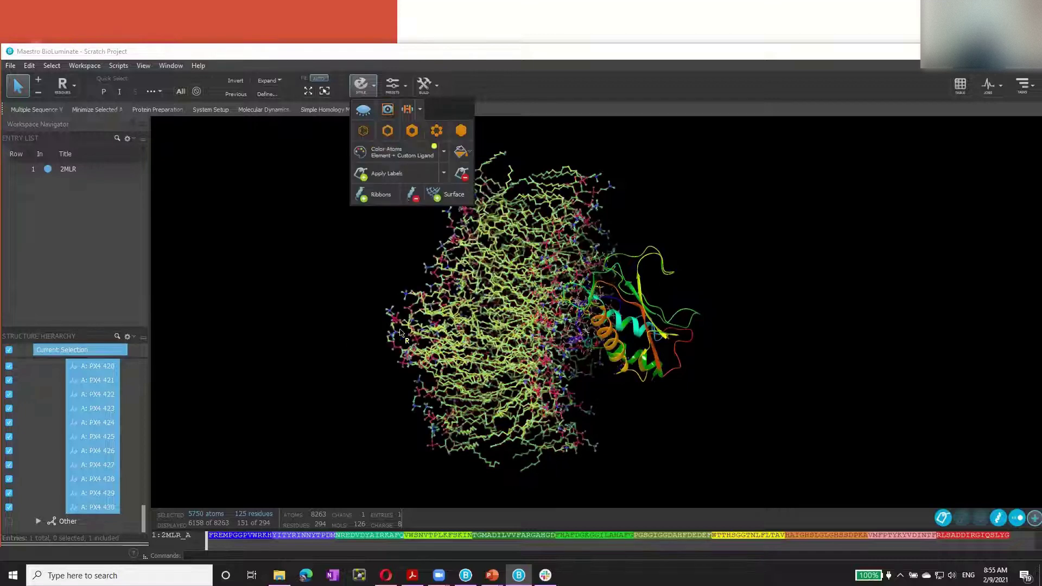
{"action": "left_click", "coordinate": [370, 272]}
{"action": "middle_click_drag", "start_coordinate": [370, 272], "coordinate": [485, 282]}
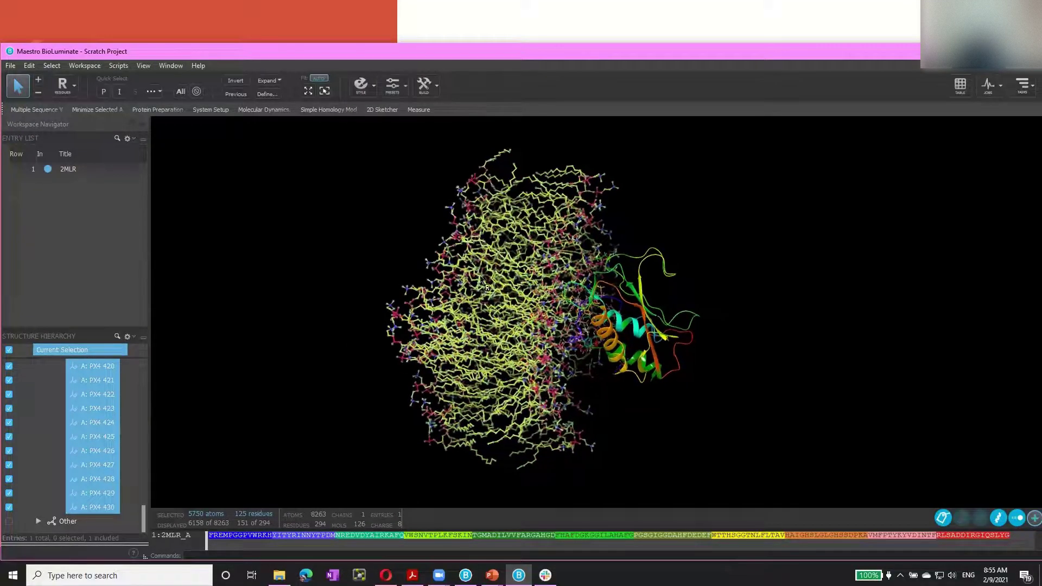
{"action": "middle_click_drag", "start_coordinate": [751, 251], "coordinate": [714, 245]}
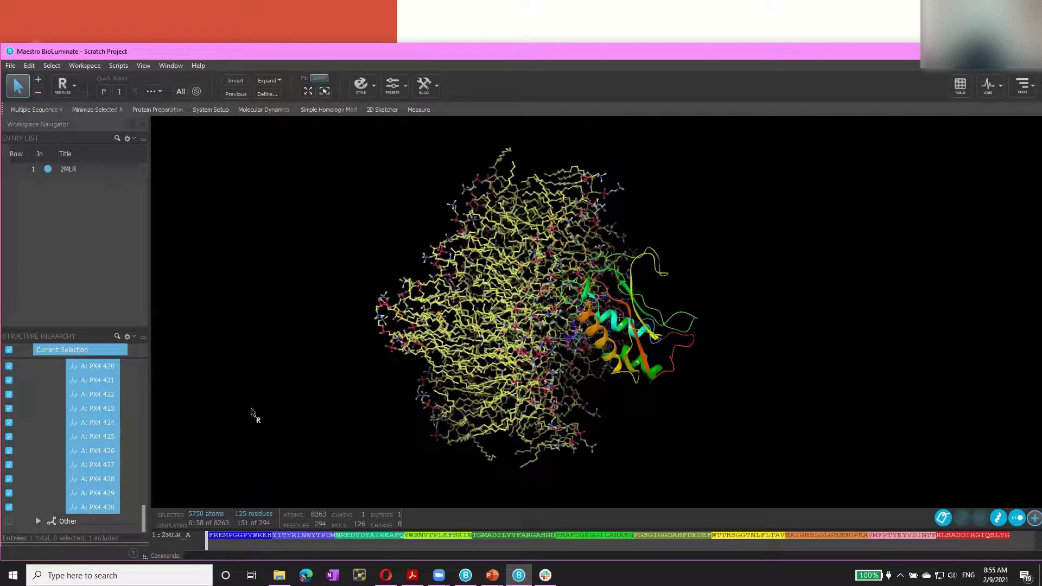
Select only lipid residue PX4 423, color its carbons pink and show it in ball-and-stick representation
{"action": "left_click", "coordinate": [87, 412]}
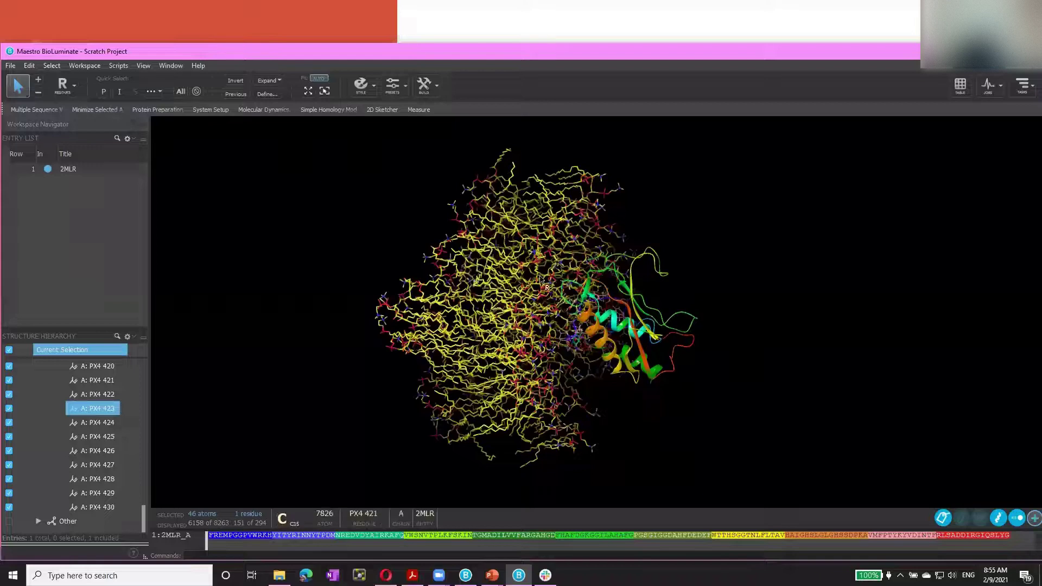
{"action": "left_click", "coordinate": [372, 92]}
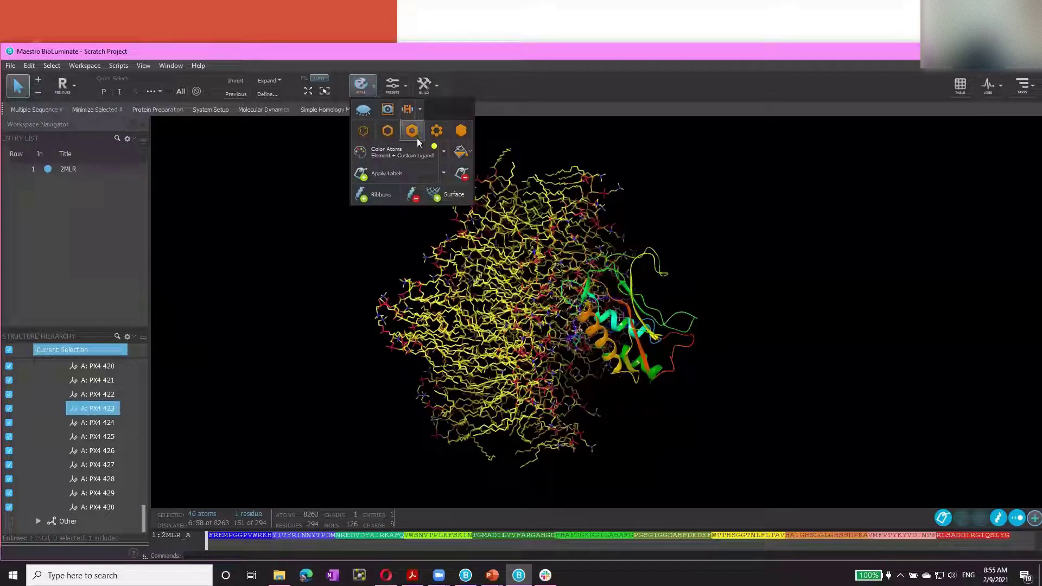
{"action": "left_click", "coordinate": [443, 156]}
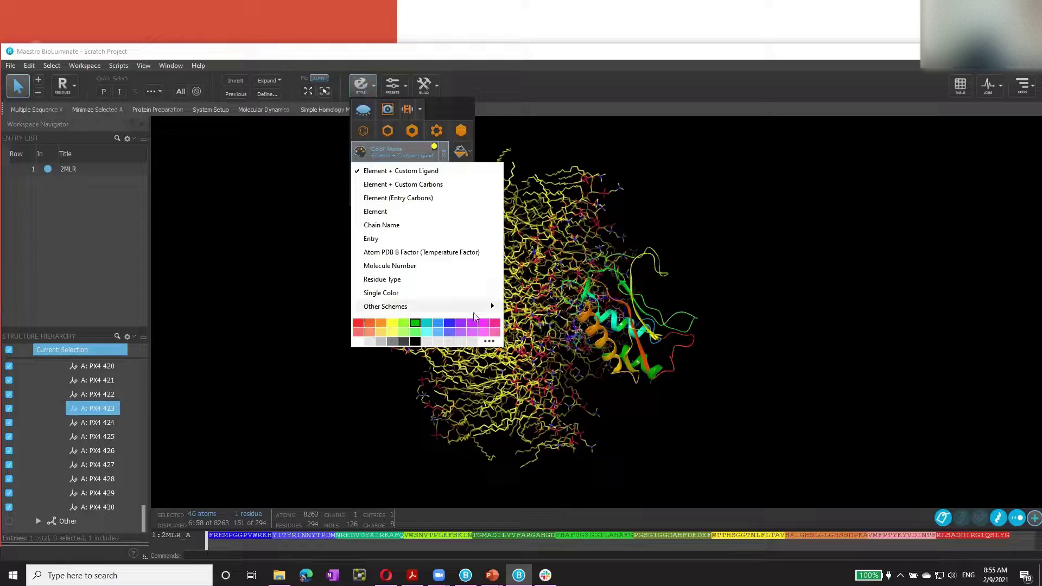
{"action": "left_click", "coordinate": [496, 327]}
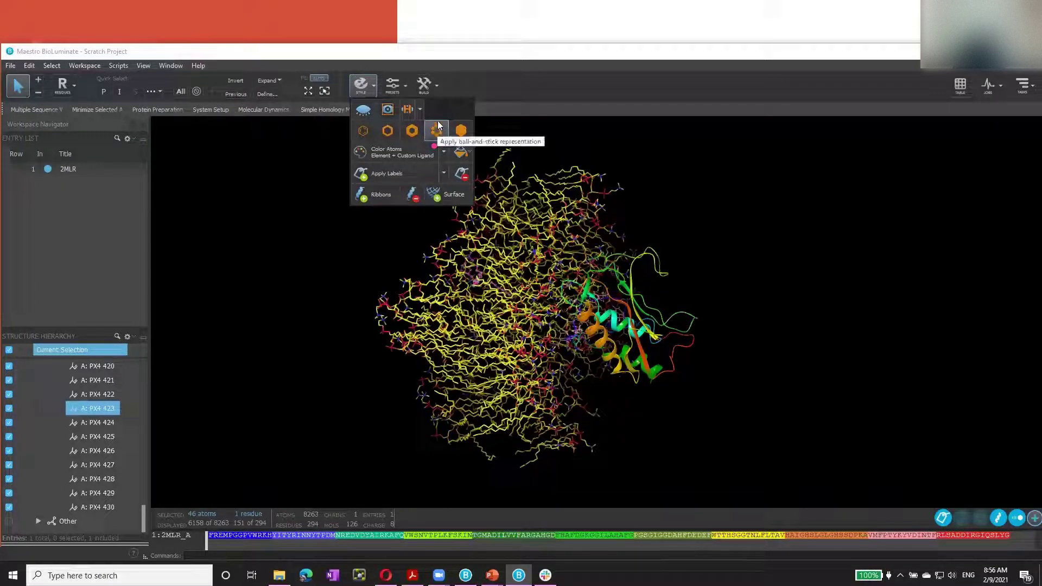
{"action": "left_click", "coordinate": [365, 132]}
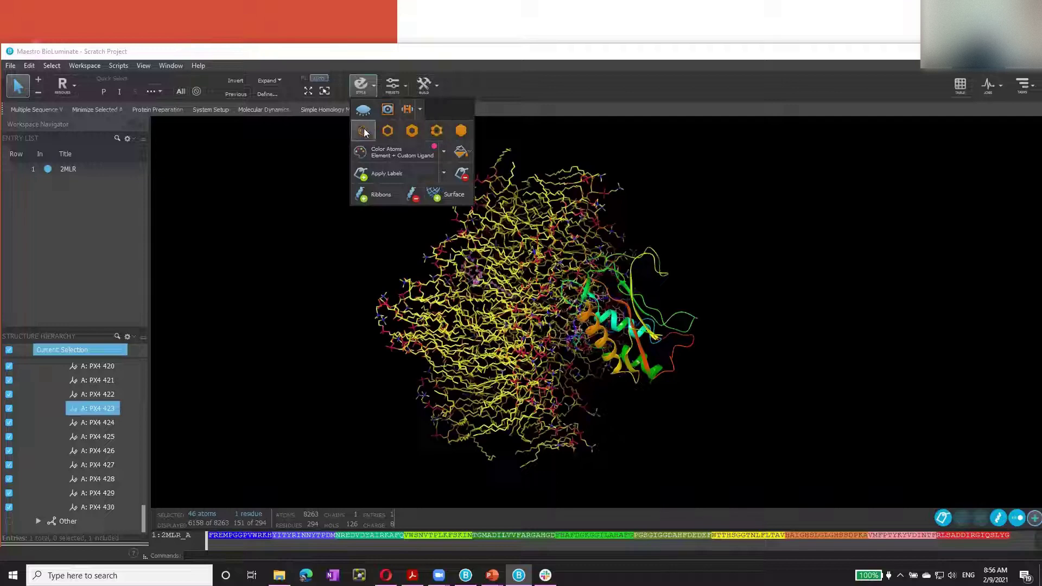
Fit the view to the selected PX4 423 lipid and inspect it within the membrane
{"action": "middle_click_drag", "start_coordinate": [700, 294], "coordinate": [716, 295]}
{"action": "scroll", "coordinate": [556, 277], "scroll_direction": "down", "scroll_amount": 5}
{"action": "scroll", "coordinate": [557, 277], "scroll_direction": "up", "scroll_amount": 10}
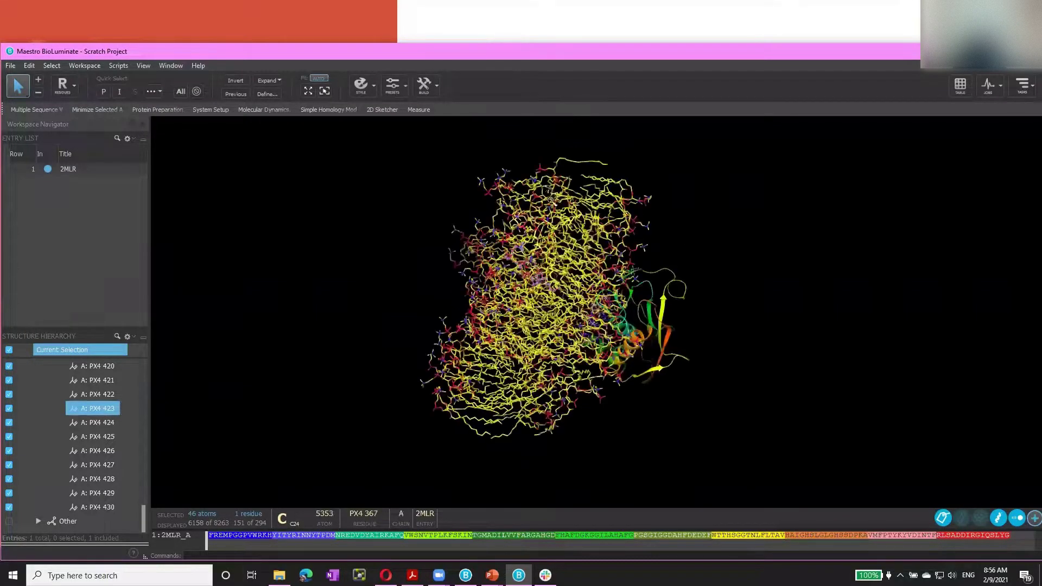
{"action": "scroll", "coordinate": [521, 302], "scroll_direction": "down", "scroll_amount": 2}
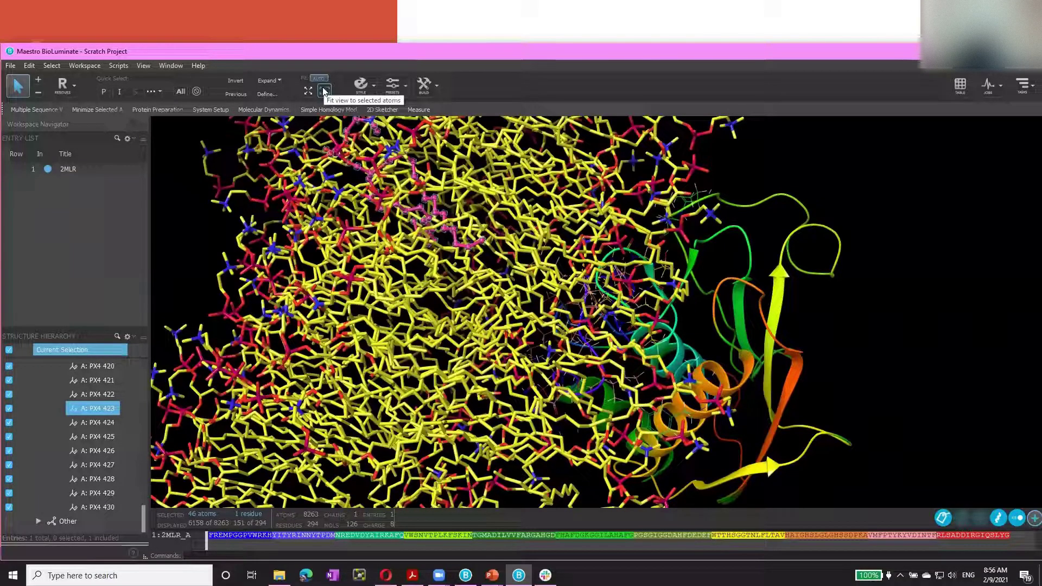
{"action": "left_click", "coordinate": [324, 91]}
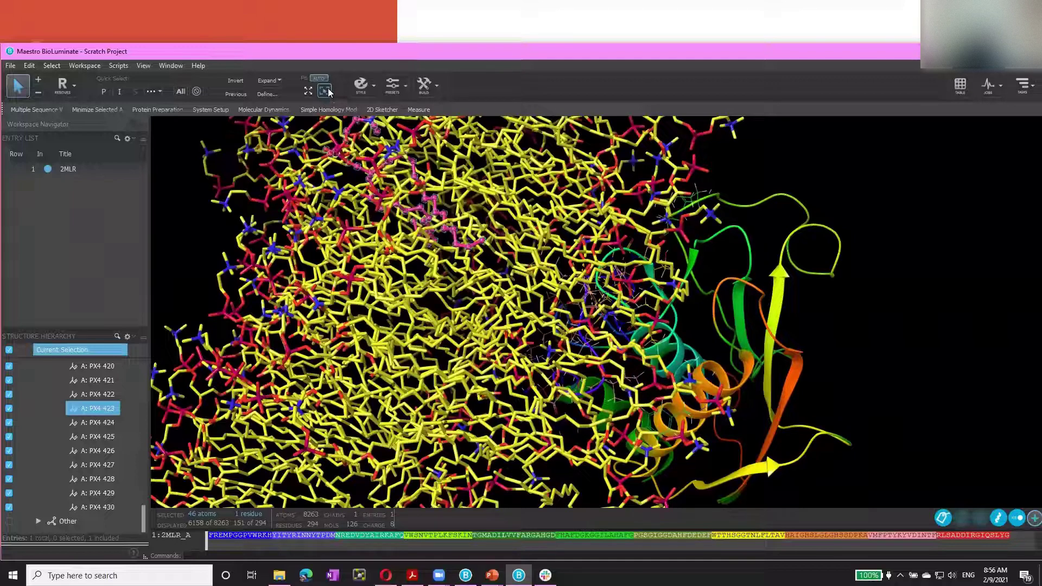
{"action": "left_click", "coordinate": [323, 90]}
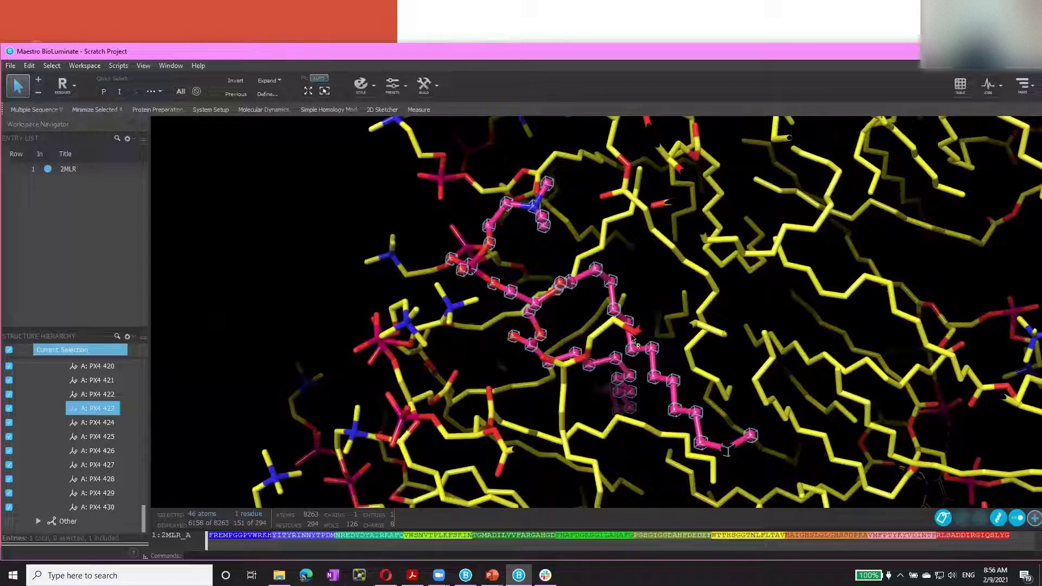
{"action": "middle_click_drag", "start_coordinate": [595, 349], "coordinate": [626, 325]}
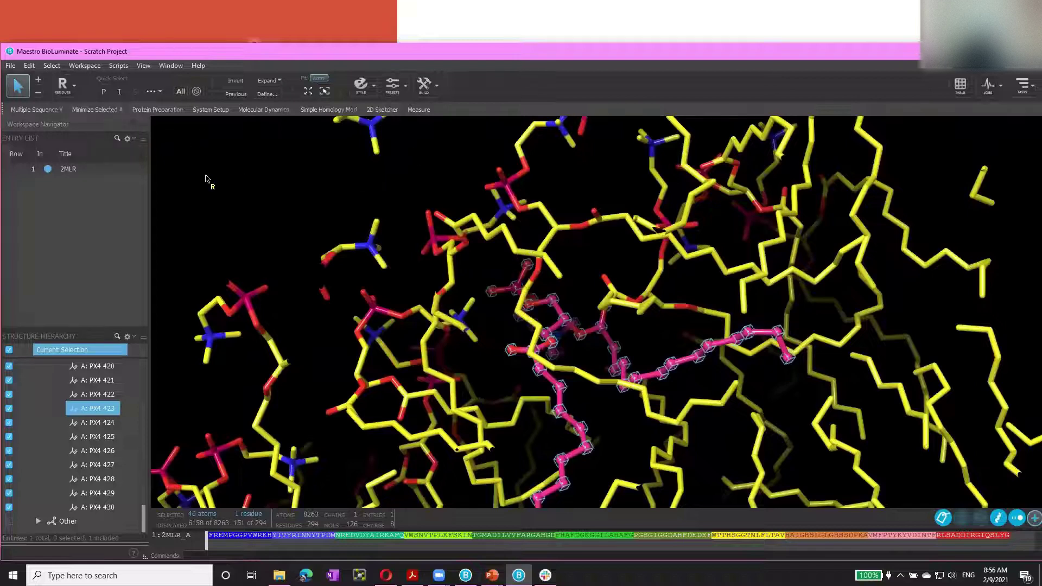
Clear the selection, switch picking to Atoms and delete the end carbon of the pink PX4 423 lipid's tail with the 3D Builder
{"action": "left_click", "coordinate": [470, 281]}
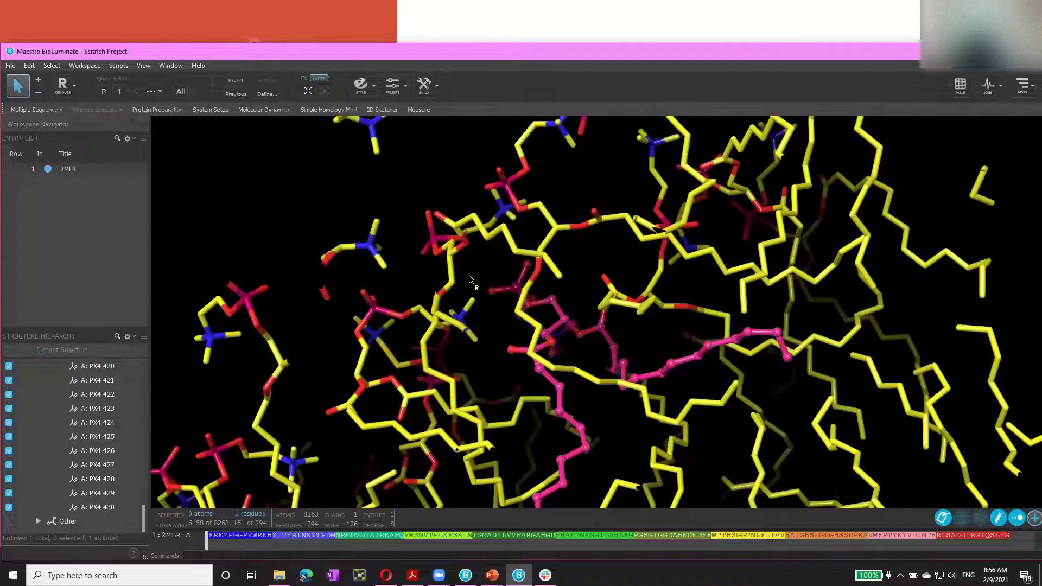
{"action": "left_click", "coordinate": [74, 90]}
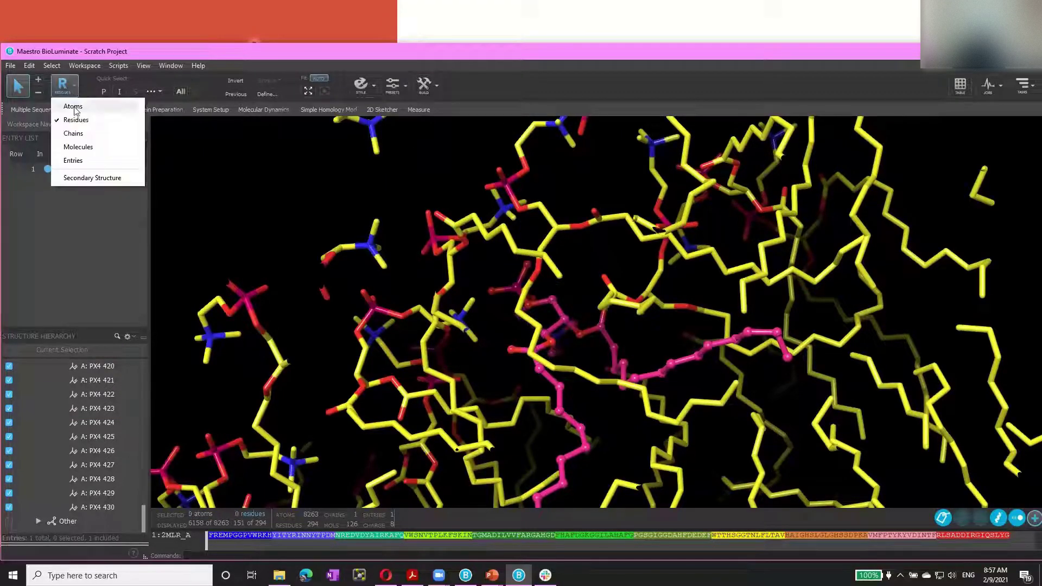
{"action": "left_click", "coordinate": [74, 111]}
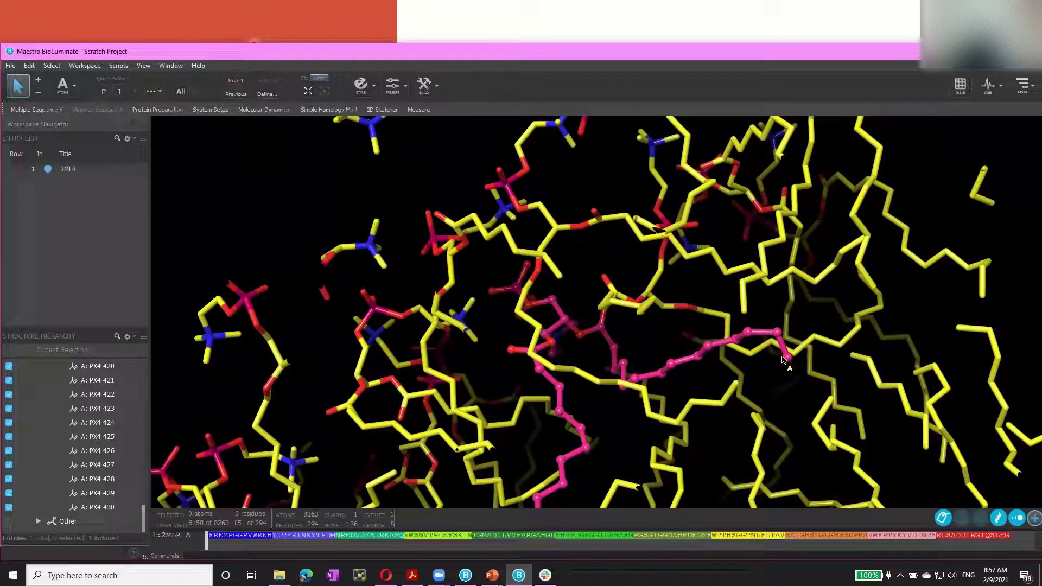
{"action": "mouse_move", "coordinate": [790, 359]}
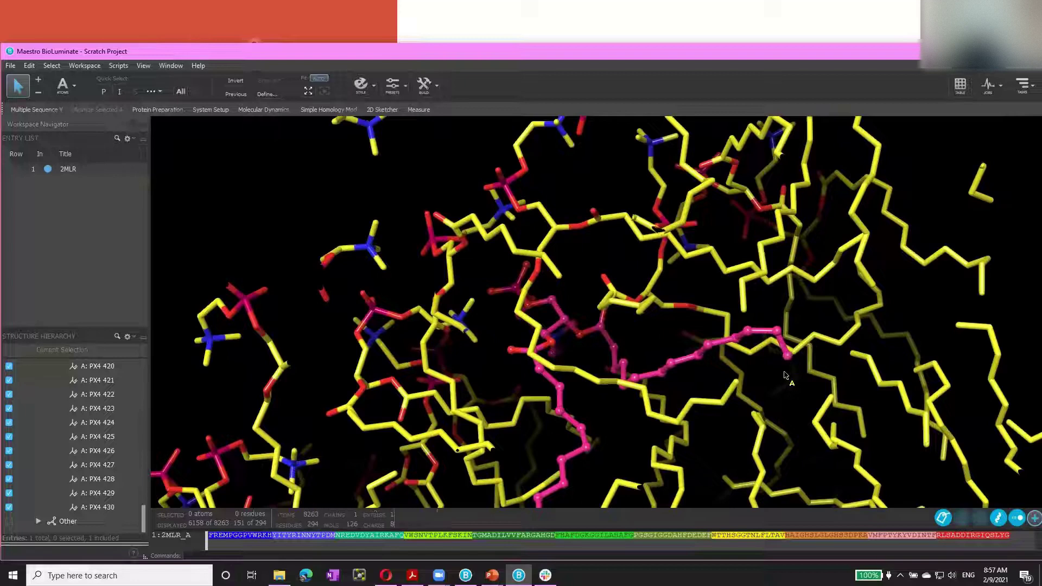
{"action": "left_click", "coordinate": [786, 354]}
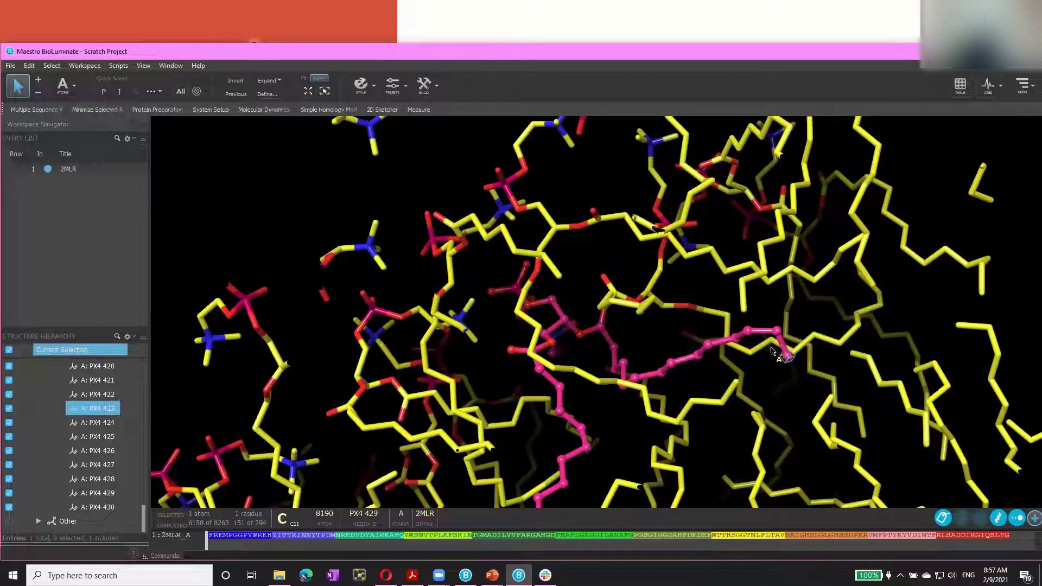
{"action": "left_click", "coordinate": [436, 88]}
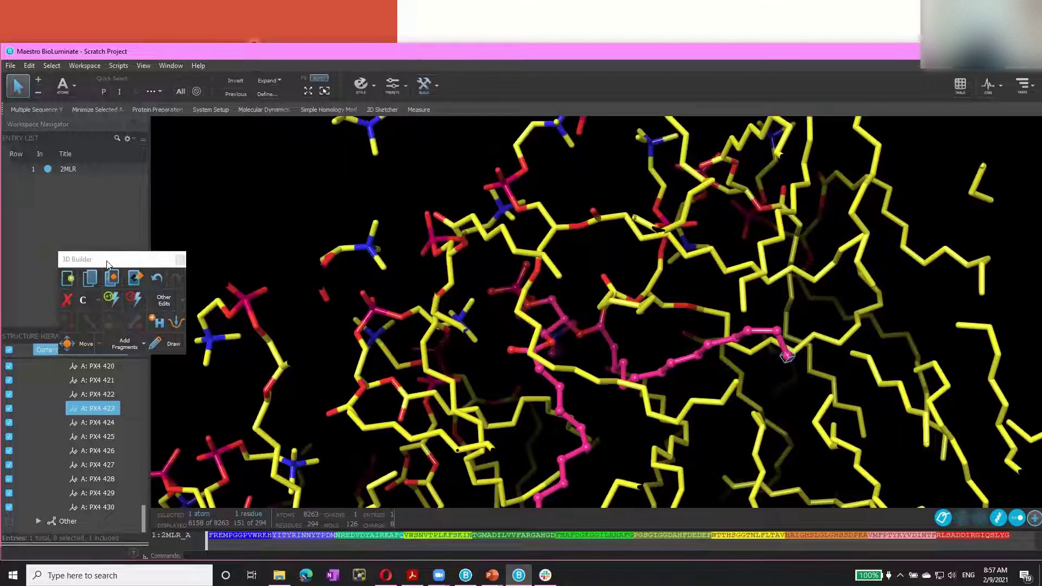
{"action": "left_click_drag", "start_coordinate": [124, 258], "coordinate": [431, 166]}
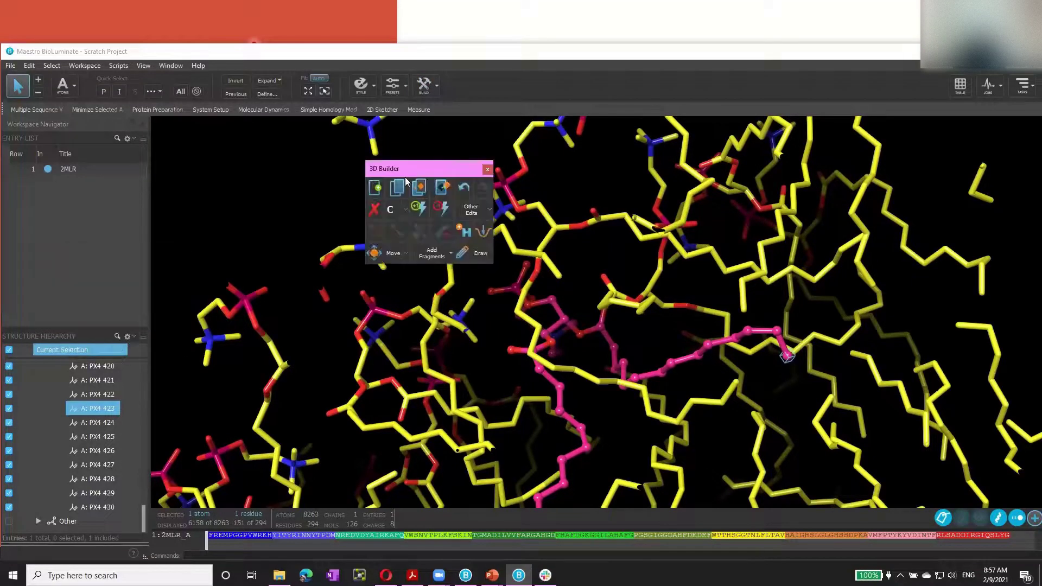
{"action": "left_click", "coordinate": [374, 210]}
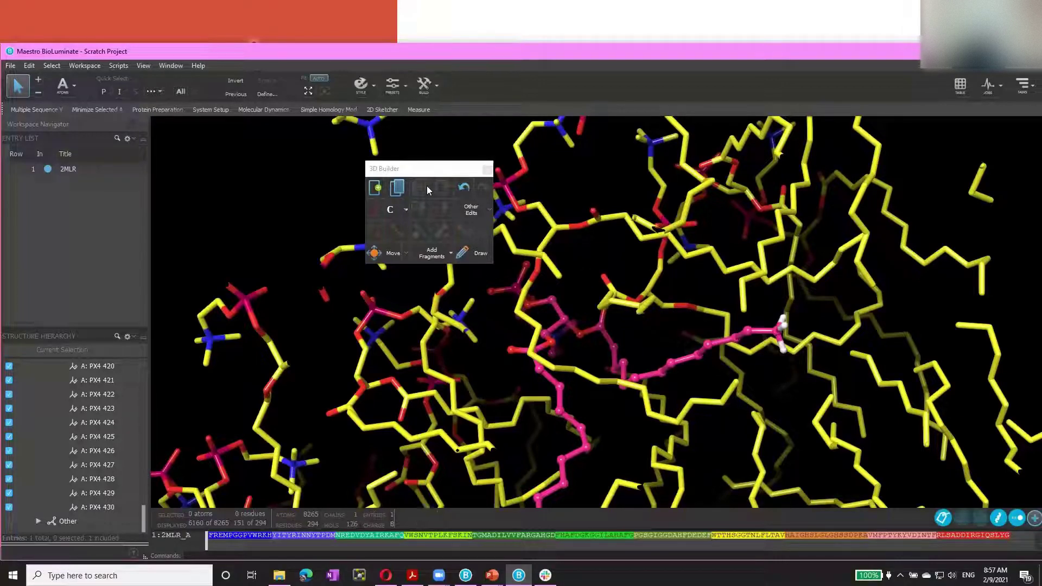
Change the carbon next to the shortened tail's end in PX4 423 to oxygen and turn the view toward the lipid's phosphate head
{"action": "left_click", "coordinate": [747, 331]}
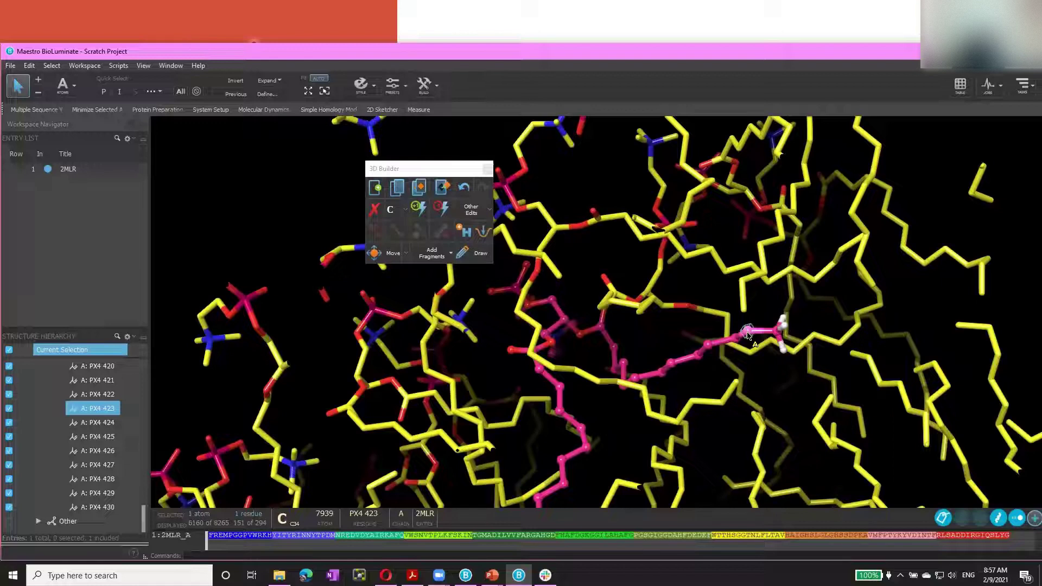
{"action": "left_click", "coordinate": [406, 211]}
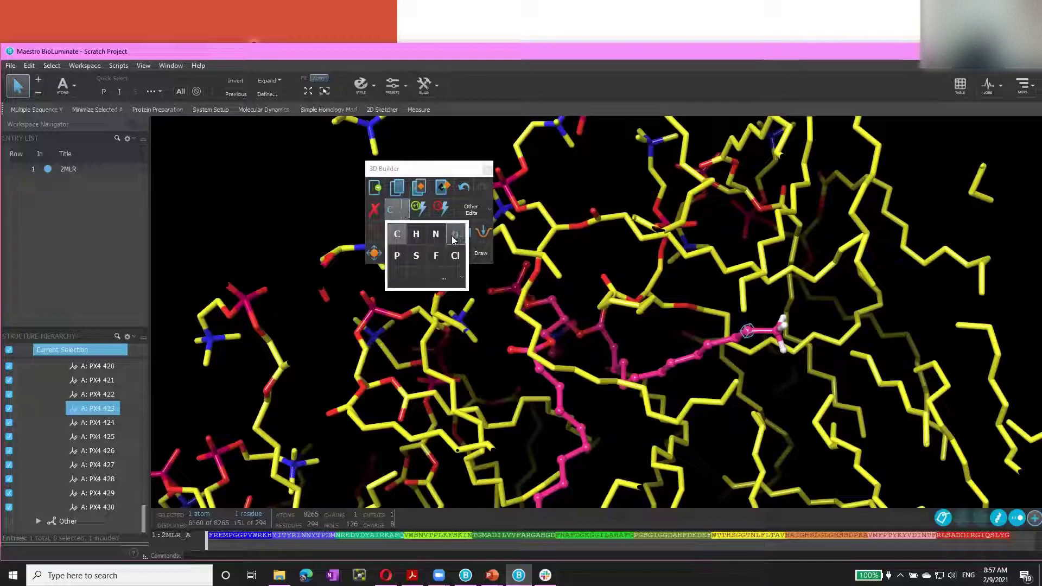
{"action": "left_click", "coordinate": [463, 249]}
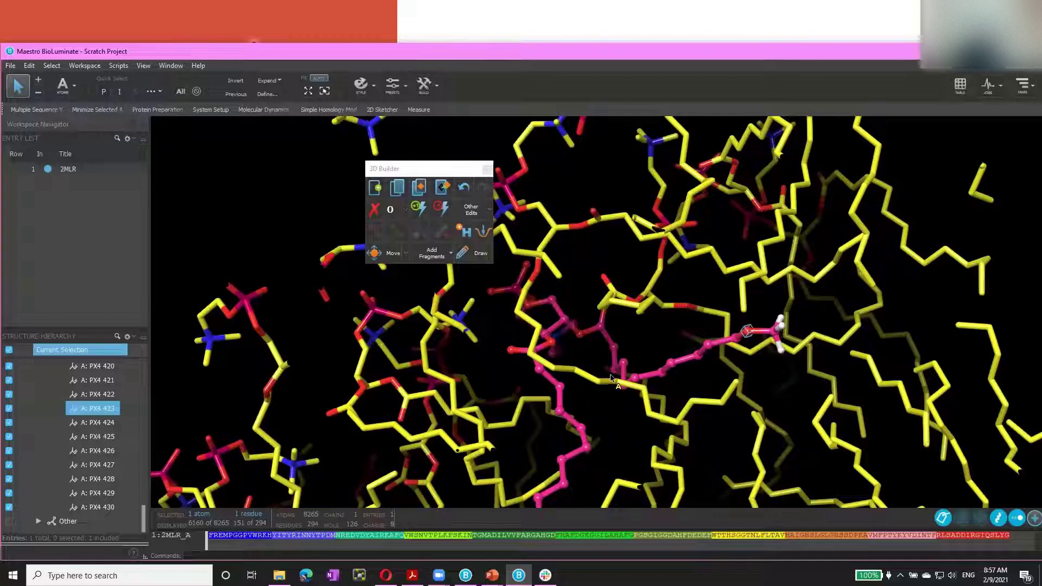
{"action": "middle_click_drag", "start_coordinate": [611, 378], "coordinate": [475, 326]}
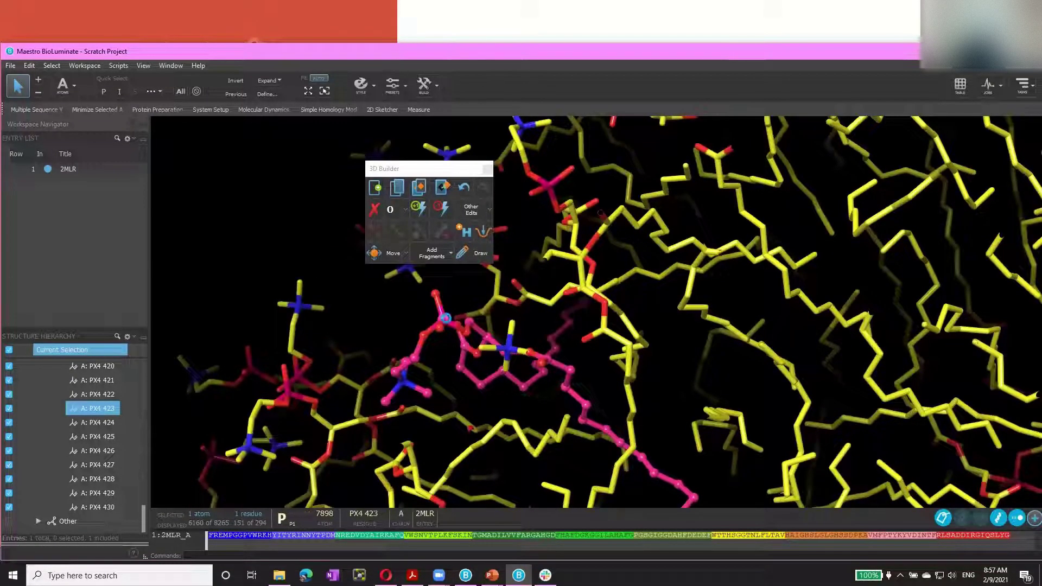
{"action": "middle_click_drag", "start_coordinate": [447, 321], "coordinate": [497, 335]}
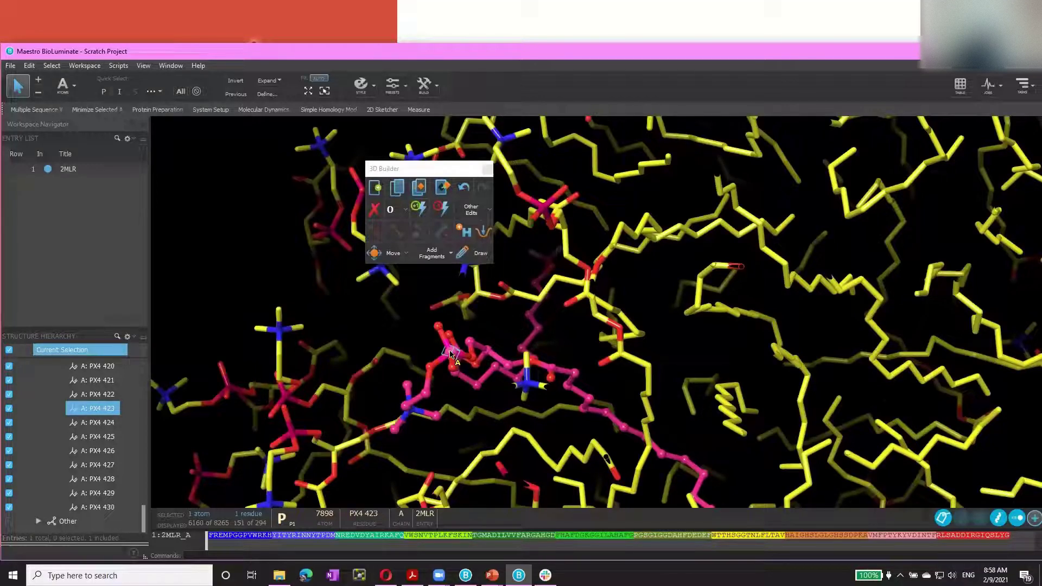
Change the selected phosphorus atom in the head group of the pink PX4 423 lipid to sulfur (S)
{"action": "left_click", "coordinate": [489, 206]}
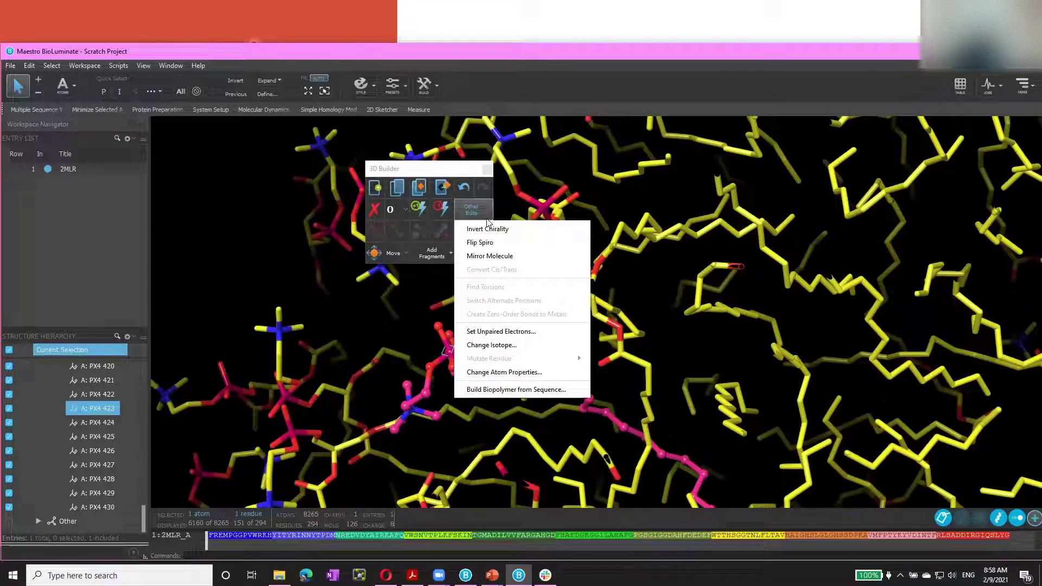
{"action": "left_click", "coordinate": [403, 212]}
{"action": "left_click", "coordinate": [420, 259]}
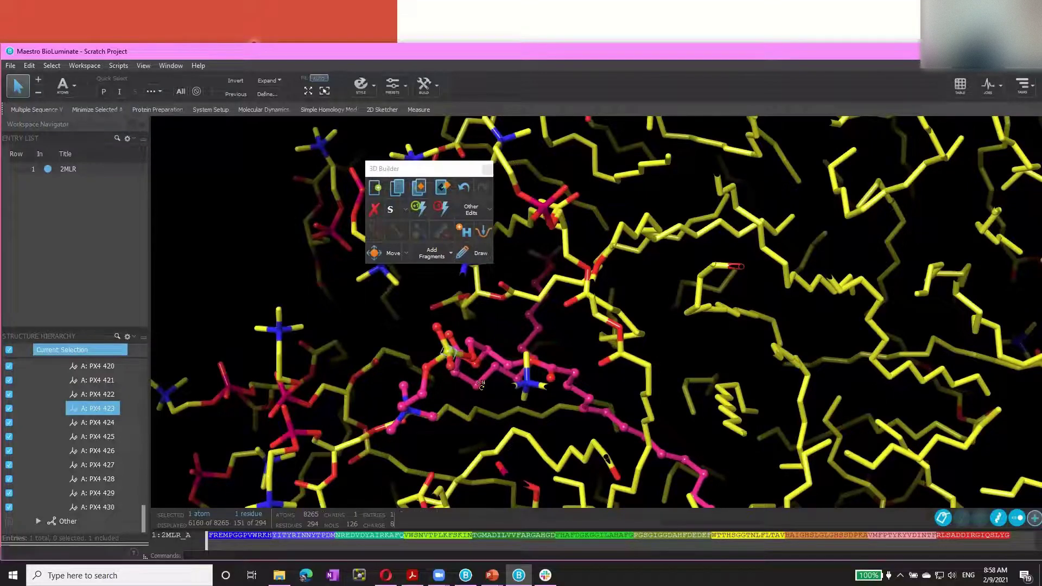
Select the bond between the new sulfur and its terminal oxygen in PX4 423 and inspect it from several angles
{"action": "mouse_move", "coordinate": [461, 355]}
{"action": "middle_mouse_down"}
{"action": "mouse_move", "coordinate": [474, 382]}
{"action": "mouse_move", "coordinate": [477, 369]}
{"action": "middle_mouse_up"}
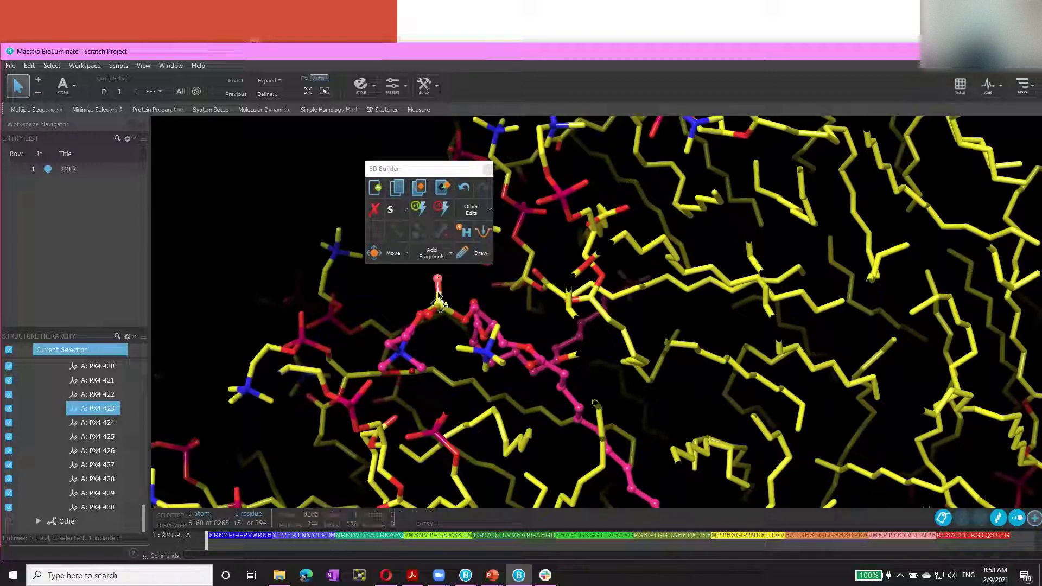
{"action": "left_click", "coordinate": [438, 298]}
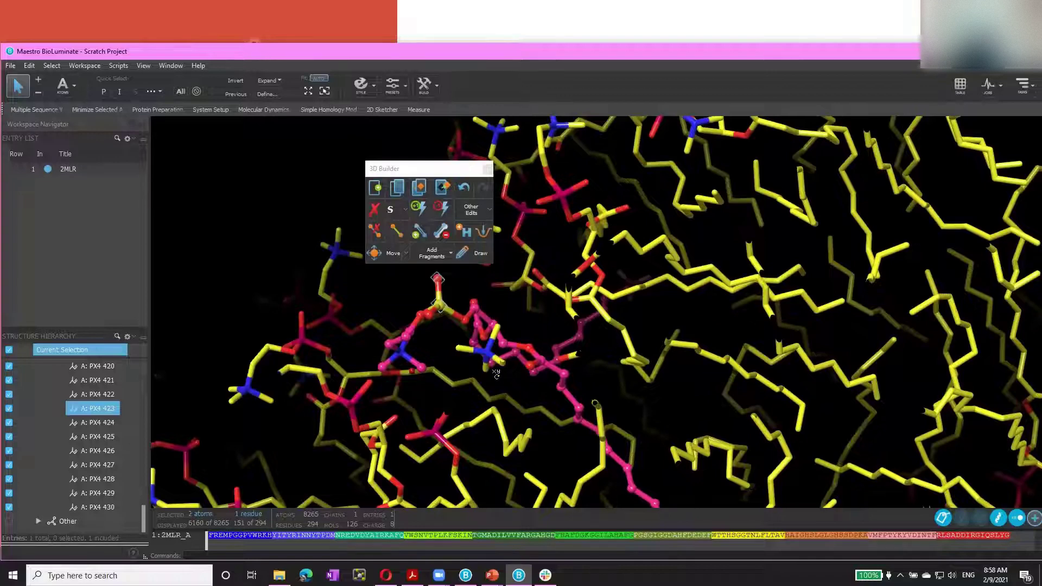
{"action": "middle_click_drag", "start_coordinate": [497, 374], "coordinate": [513, 376]}
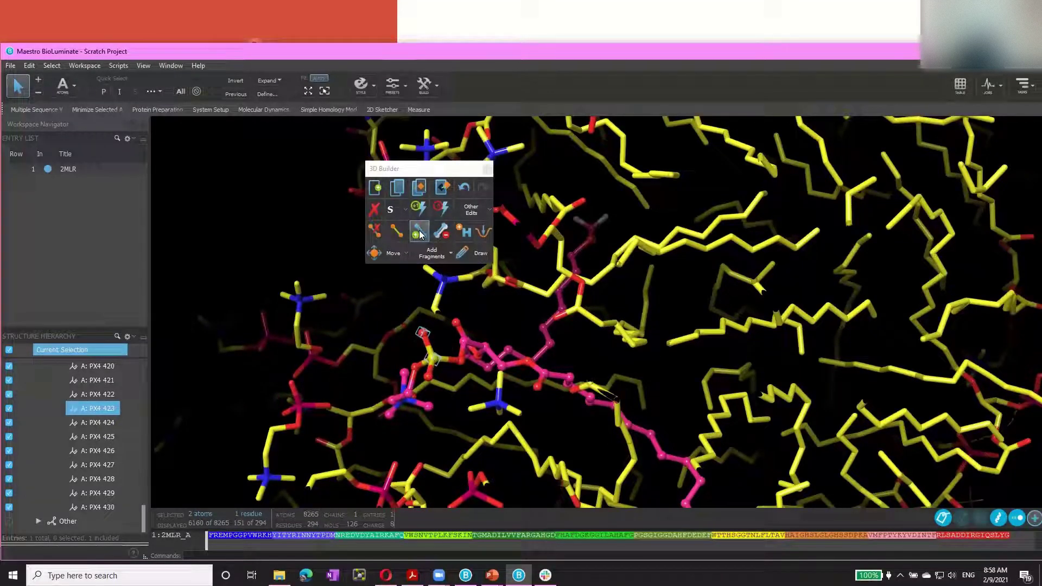
{"action": "middle_click_drag", "start_coordinate": [467, 339], "coordinate": [509, 407]}
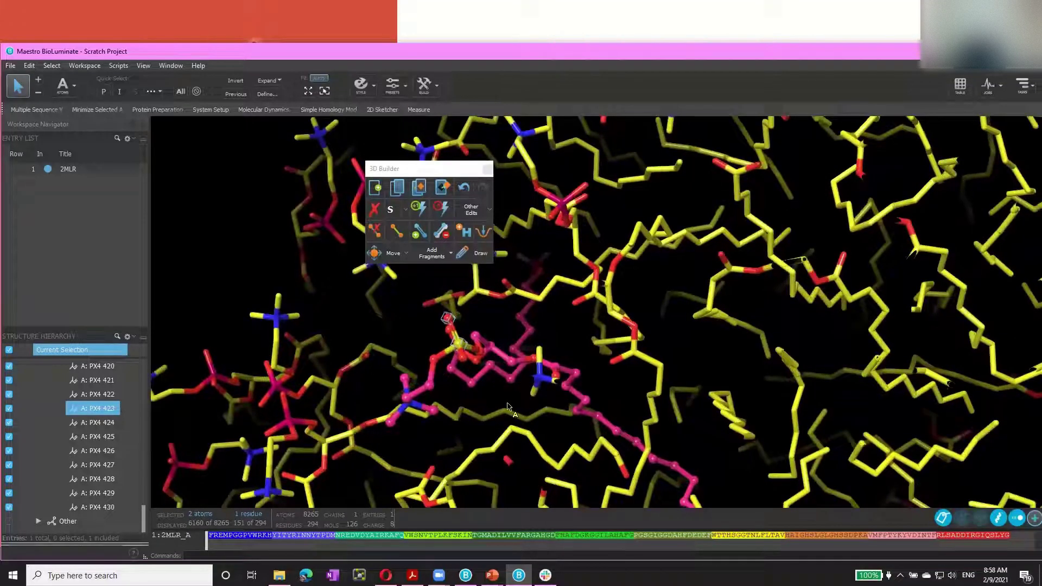